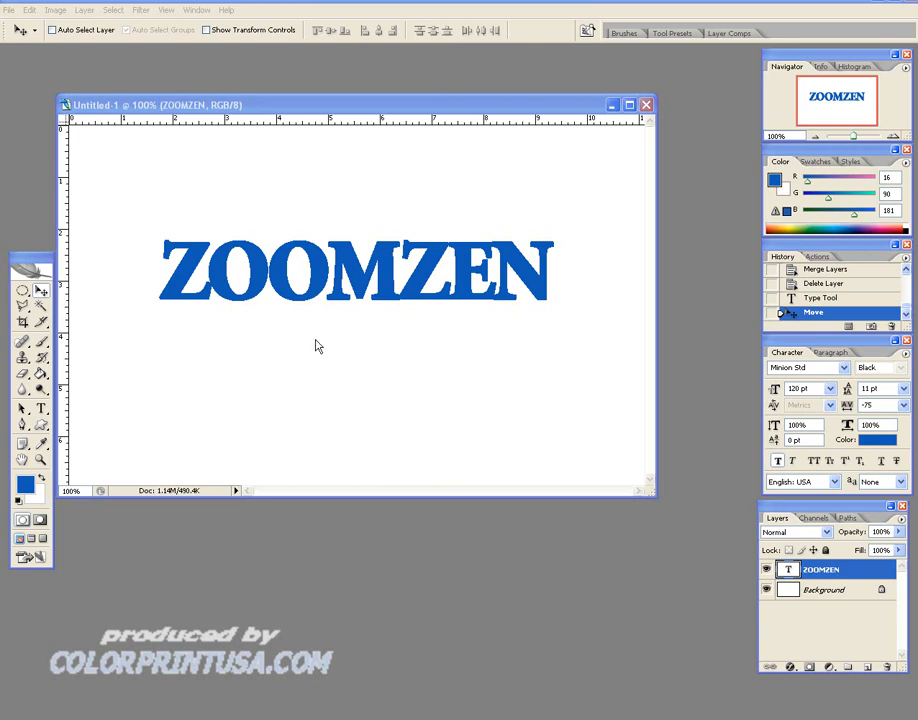
Draw a closed white Pen shape over the upper half of the ZOOMZEN text, with a wavy lower edge crossing the letters.
click(42, 479)
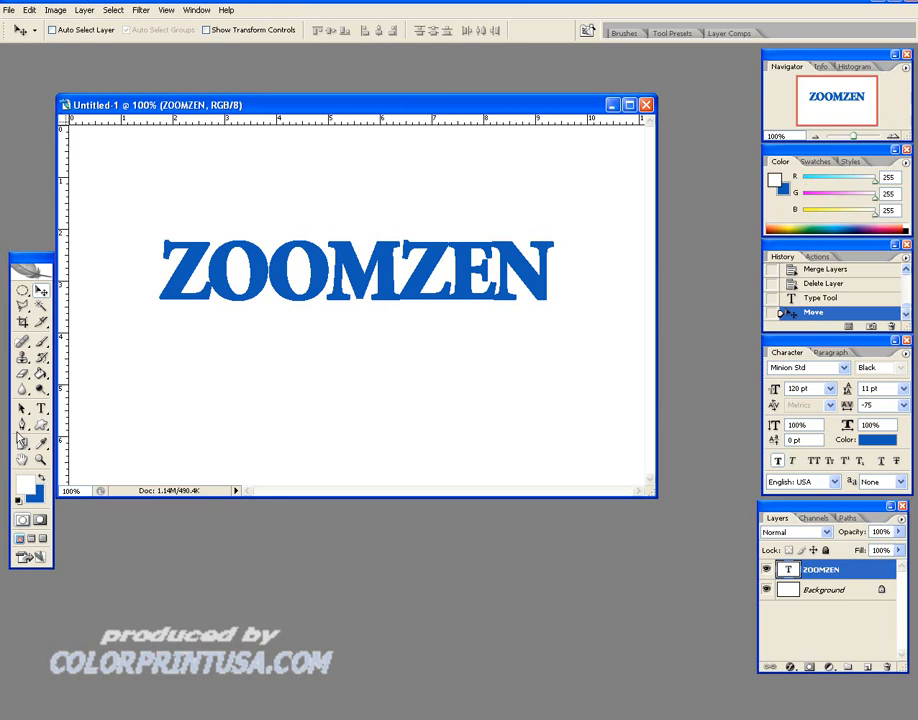
click(23, 425)
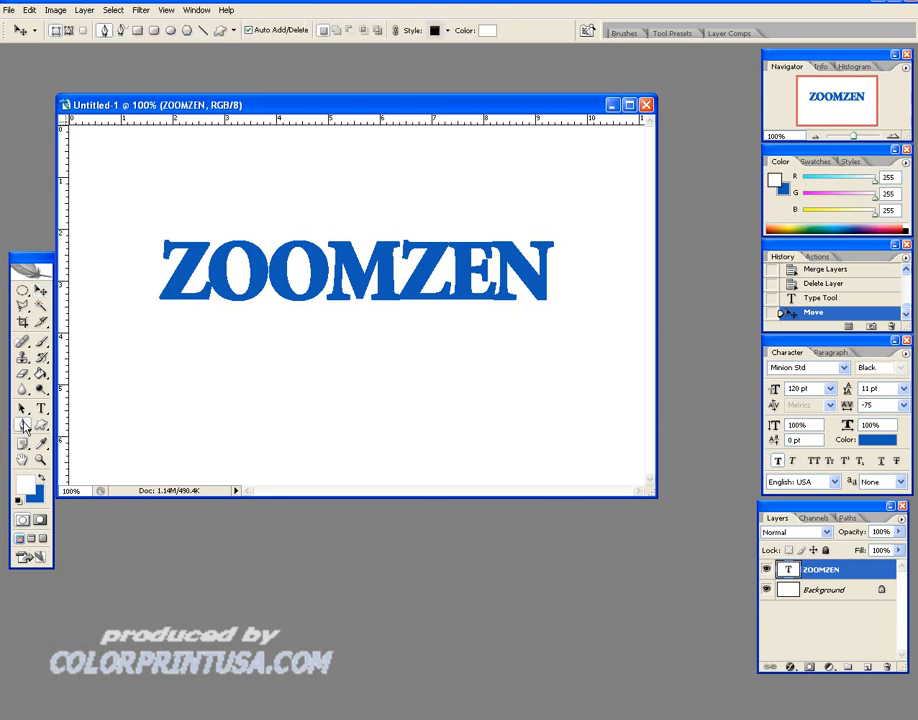
click(112, 275)
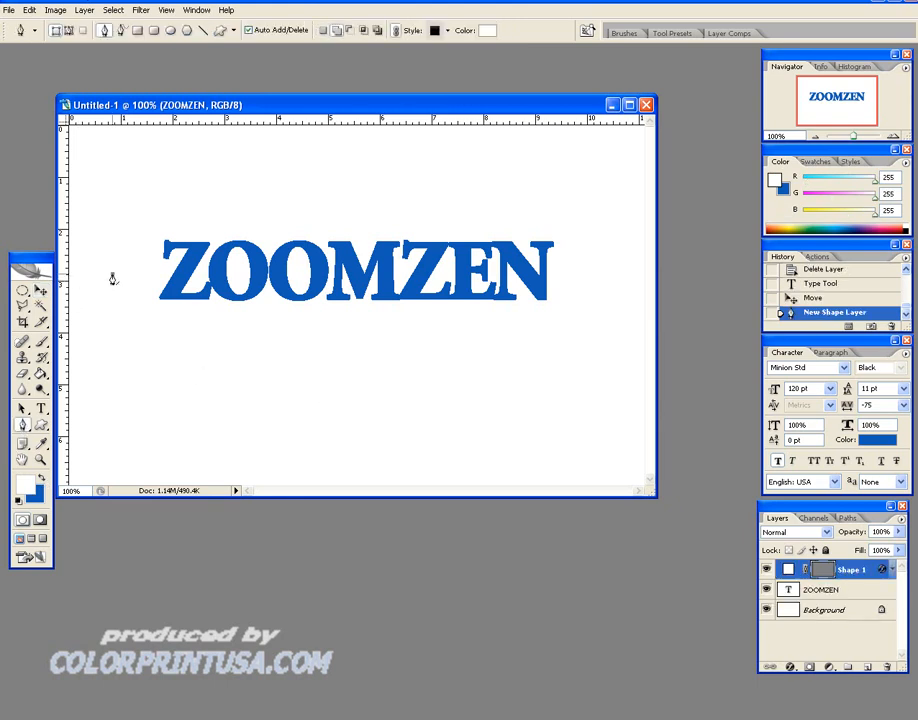
drag(366, 277, 411, 308)
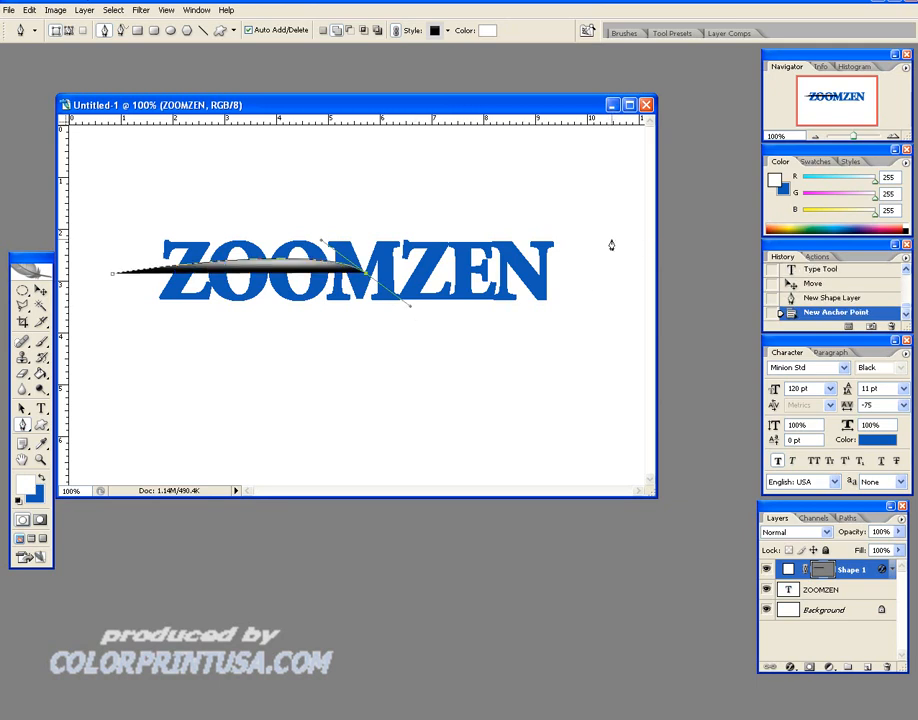
drag(611, 241, 621, 192)
click(474, 170)
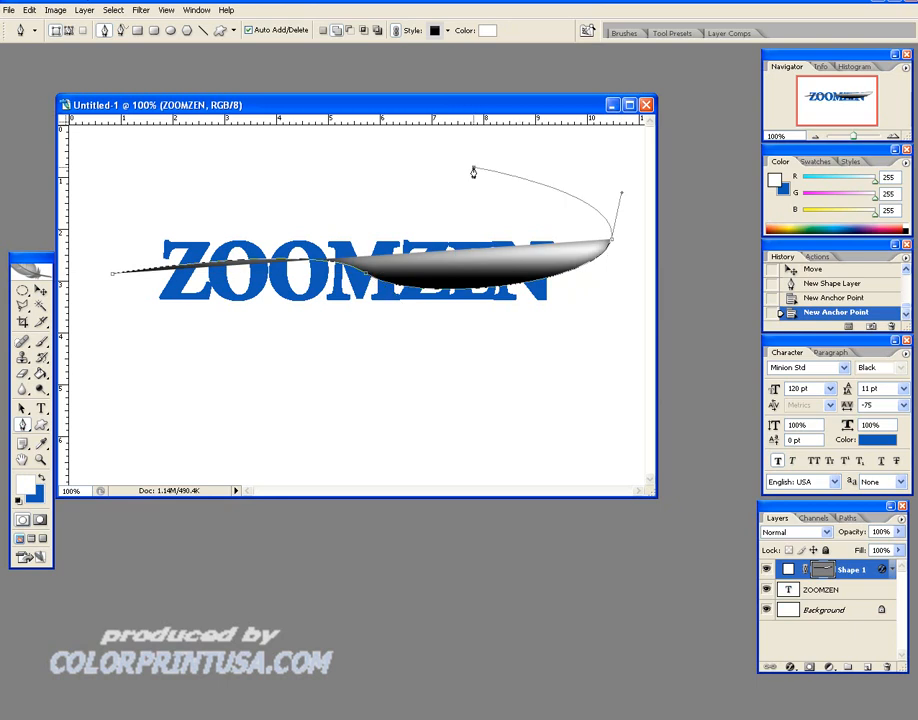
click(155, 190)
click(114, 267)
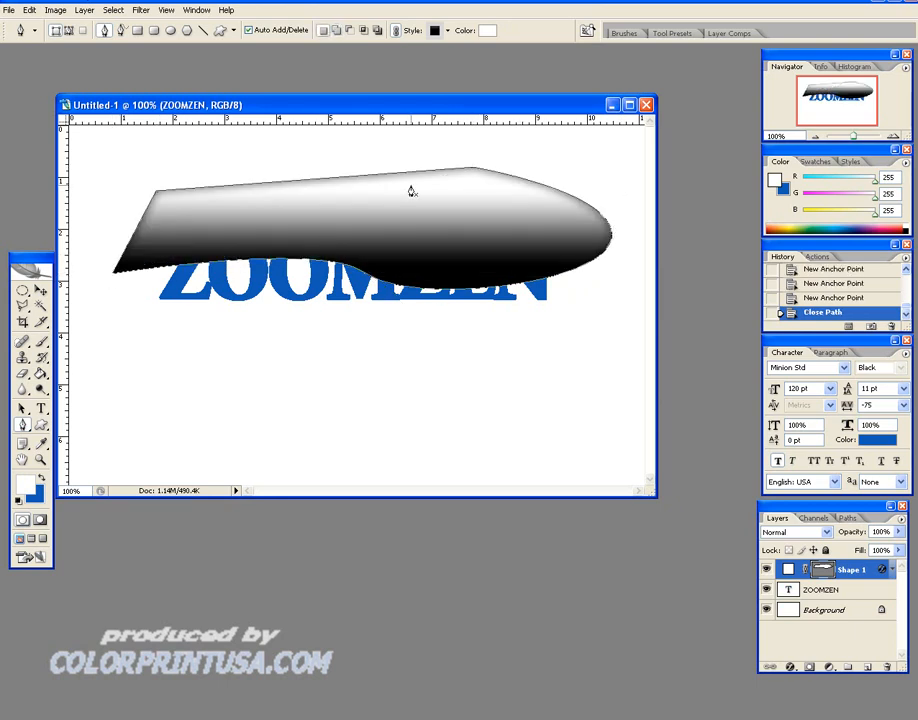
Clear the layer style from the Shape 1 layer and lower its opacity to 46%.
right_click(880, 570)
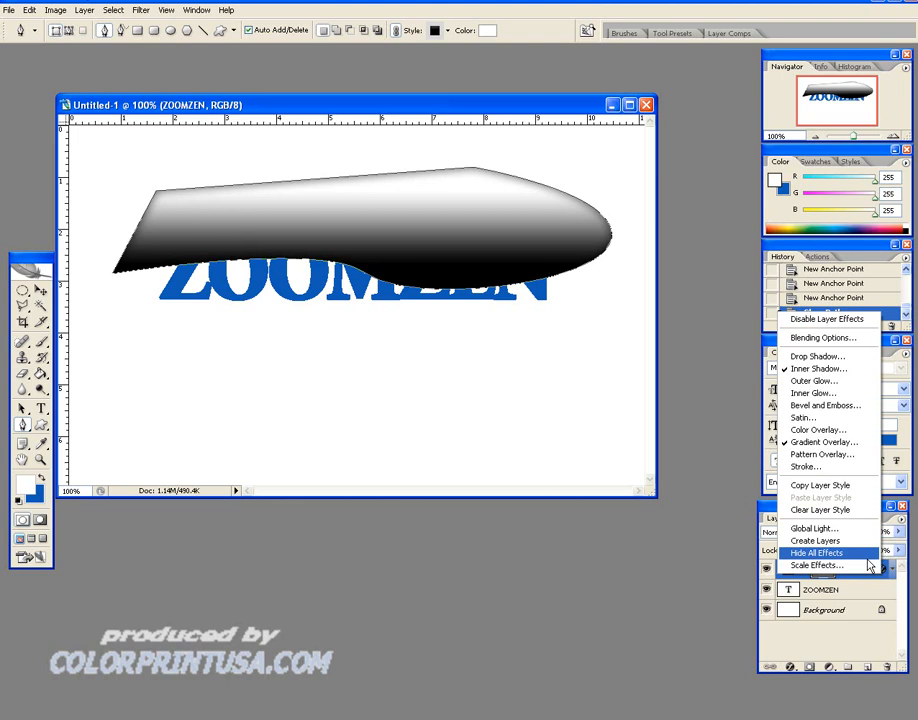
click(835, 510)
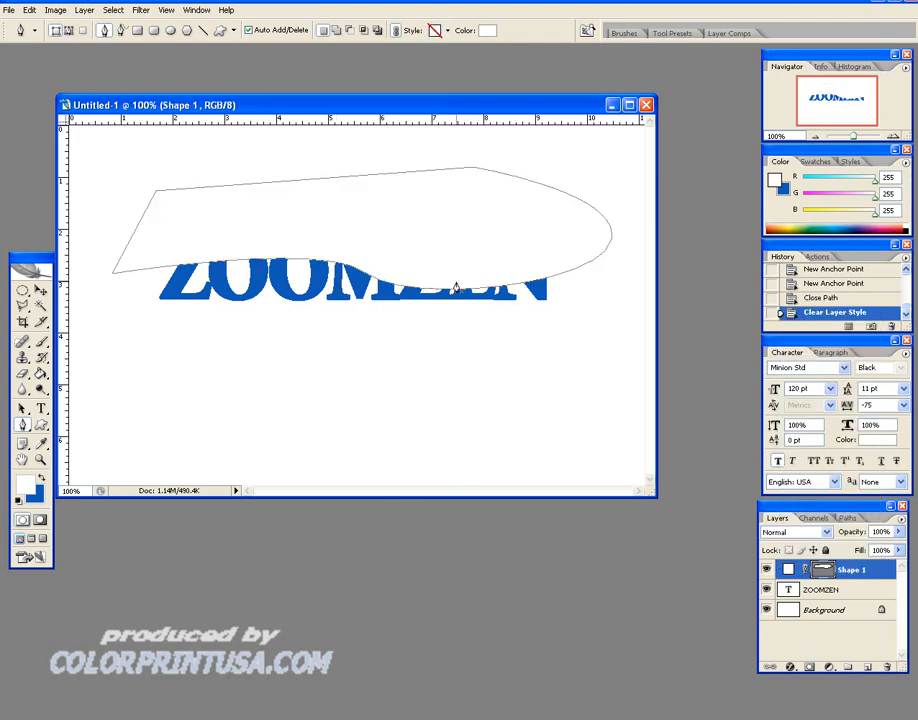
click(899, 533)
click(860, 547)
Rotate the white shape by -3.7° and reposition it so its wavy edge runs through the middle of the letters.
click(41, 290)
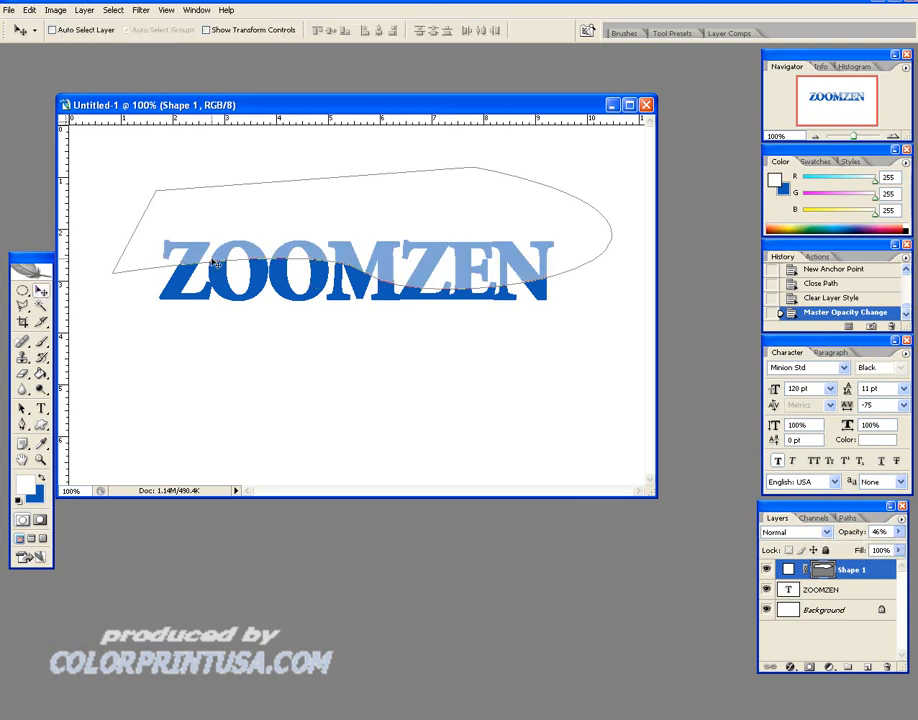
key(ctrl+t)
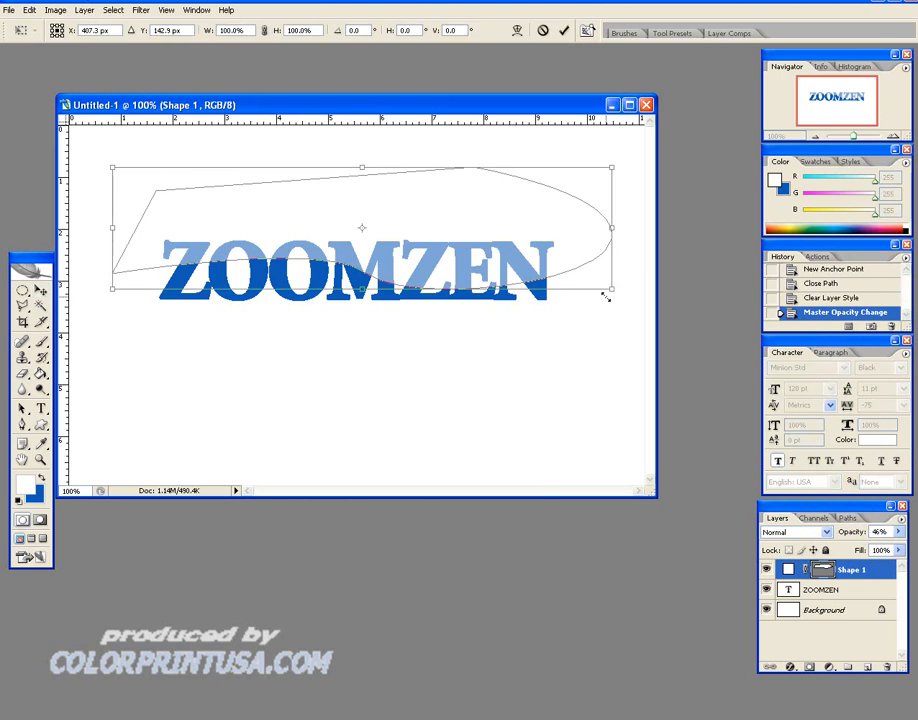
drag(627, 274, 631, 258)
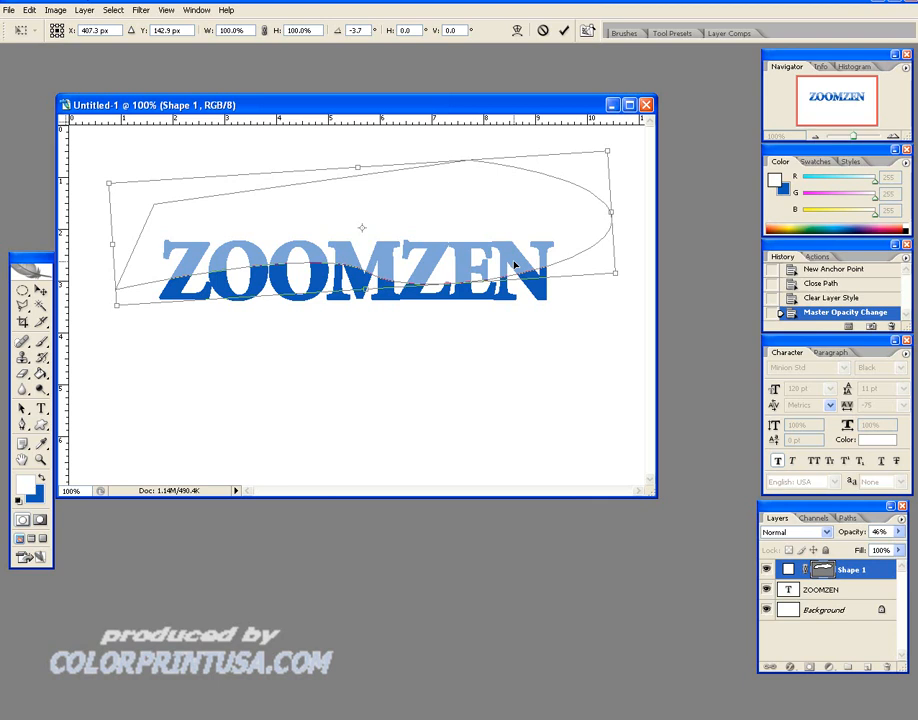
key(Return)
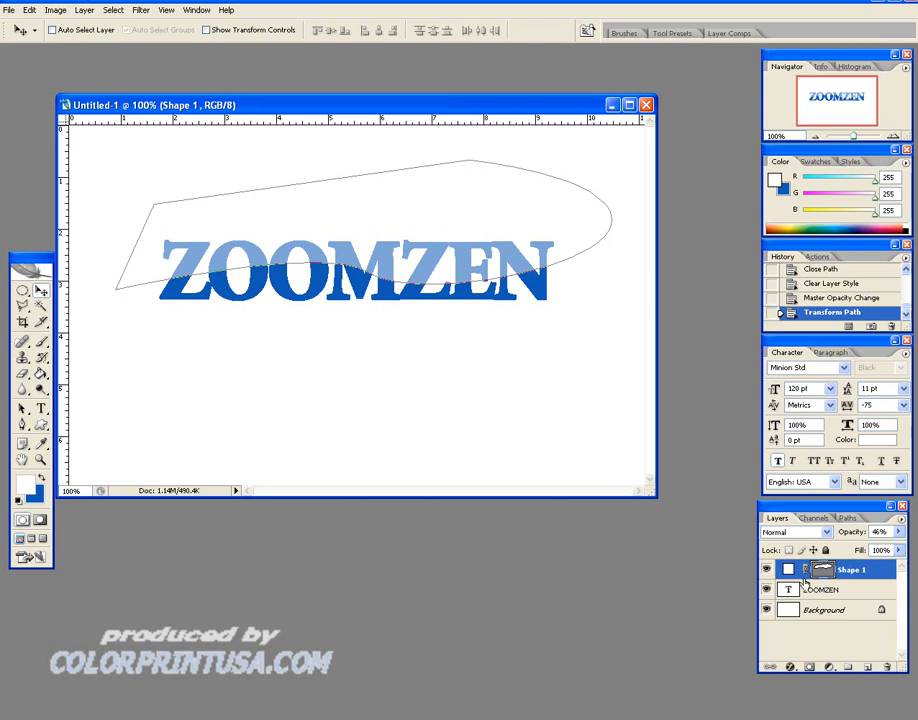
mouse_move(500, 236)
mouse_down()
mouse_move(499, 226)
mouse_move(492, 238)
mouse_up()
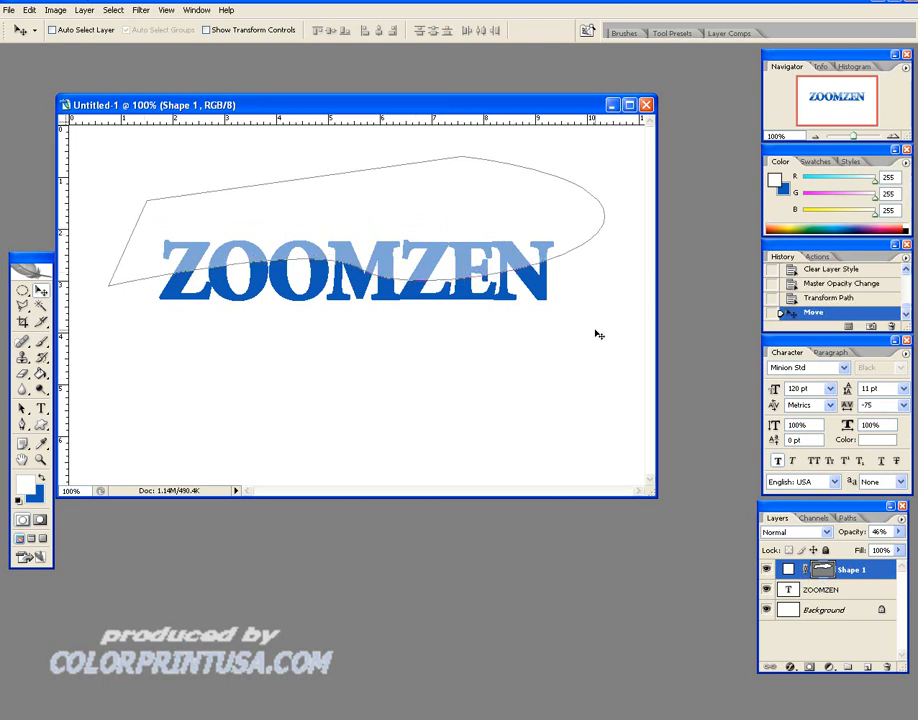
drag(394, 263, 404, 265)
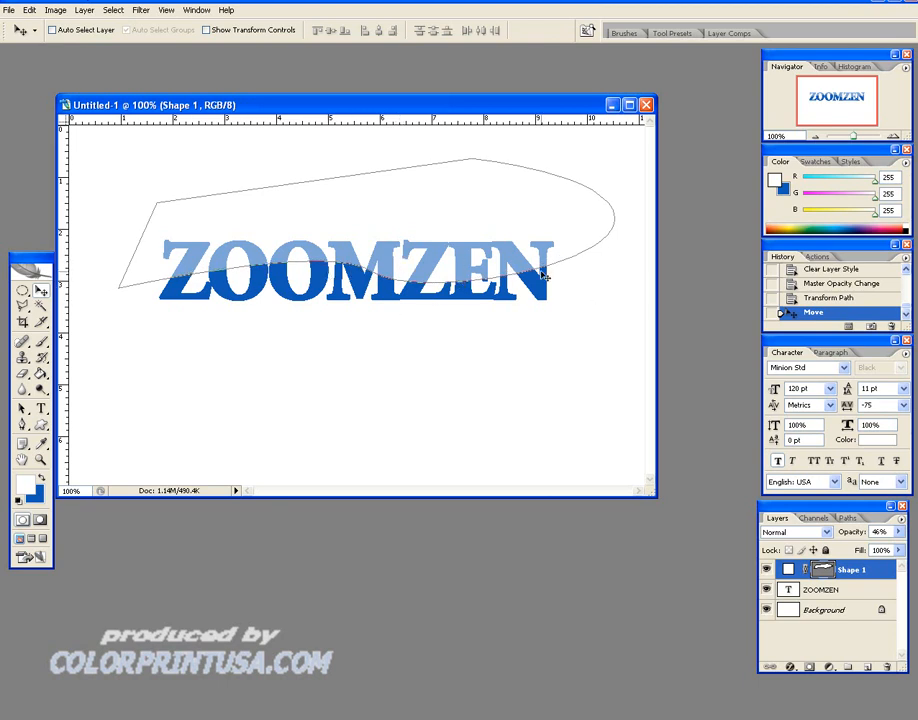
drag(547, 267, 526, 271)
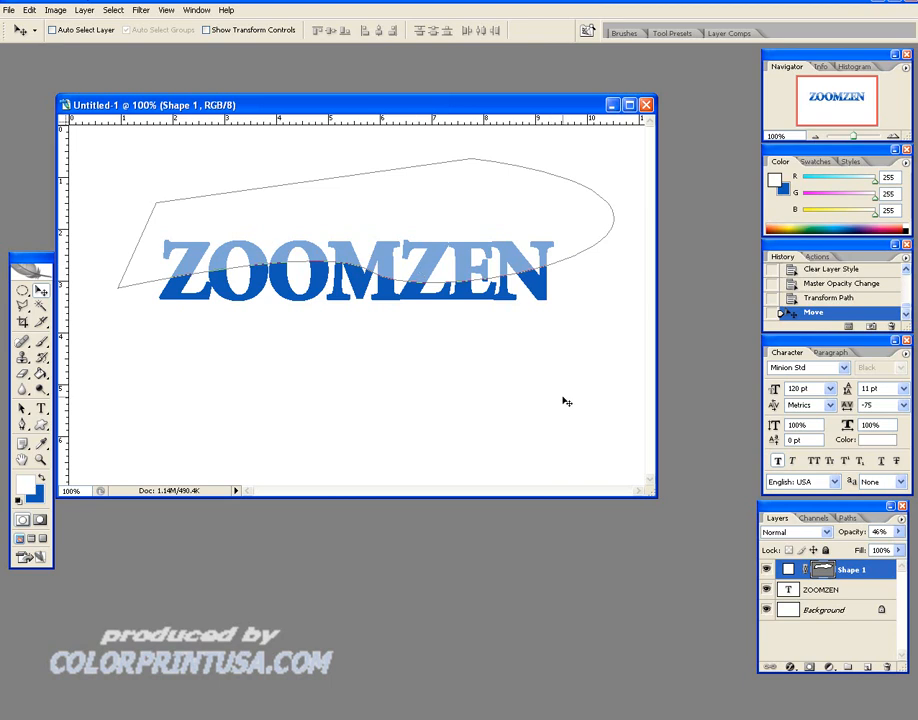
Load the ZOOMZEN text as a selection and intersect it with the Shape 1 area.
click(853, 590)
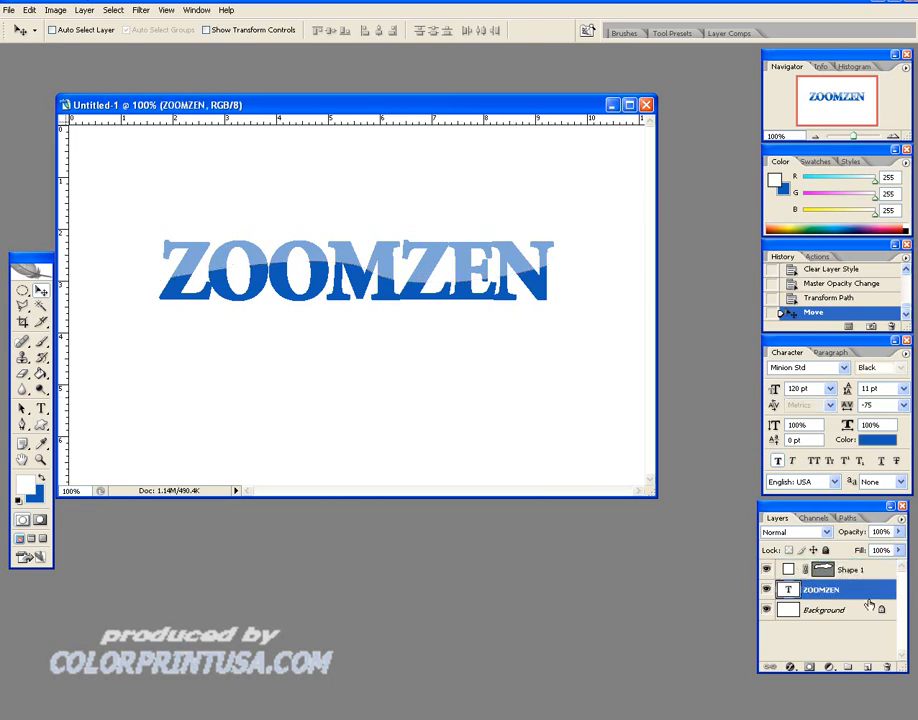
ctrl+click(788, 591)
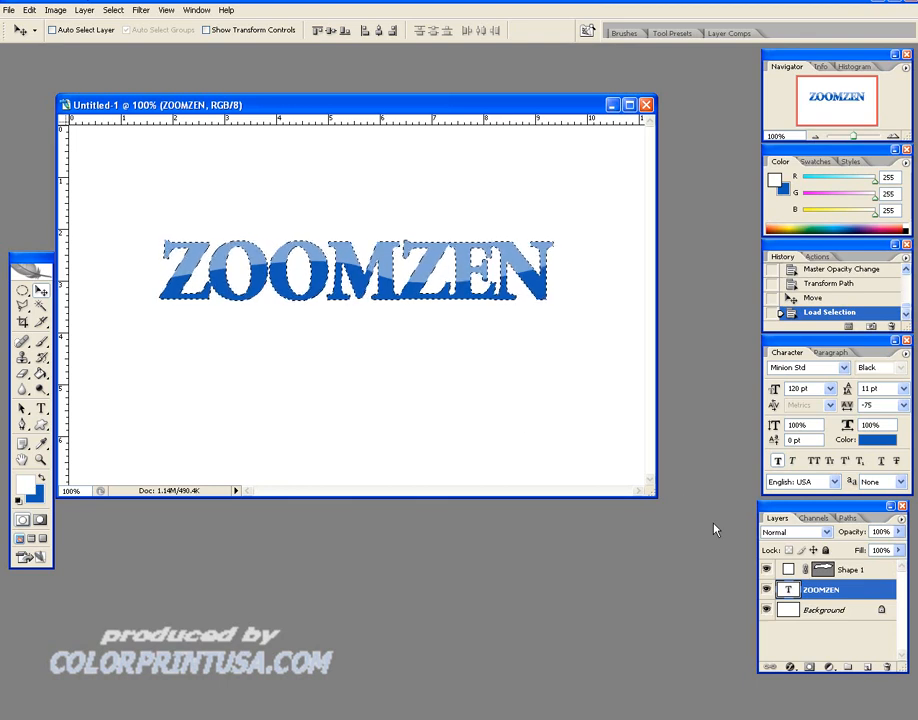
ctrl+alt+shift+click(789, 571)
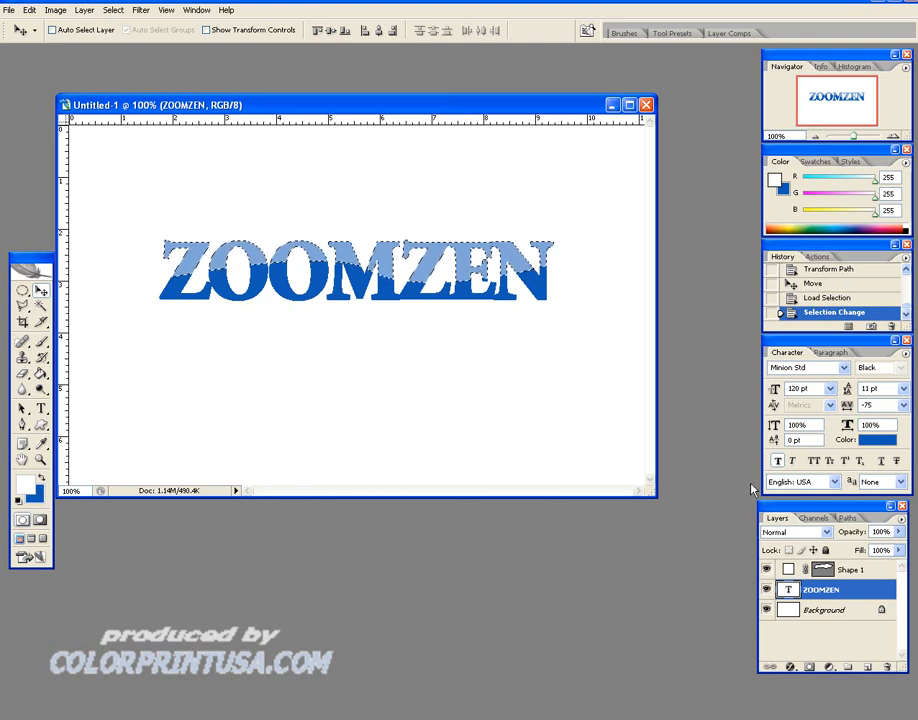
Delete the Shape 1 layer while keeping the selection of the upper letter parts.
click(866, 570)
key(4)
key(6)
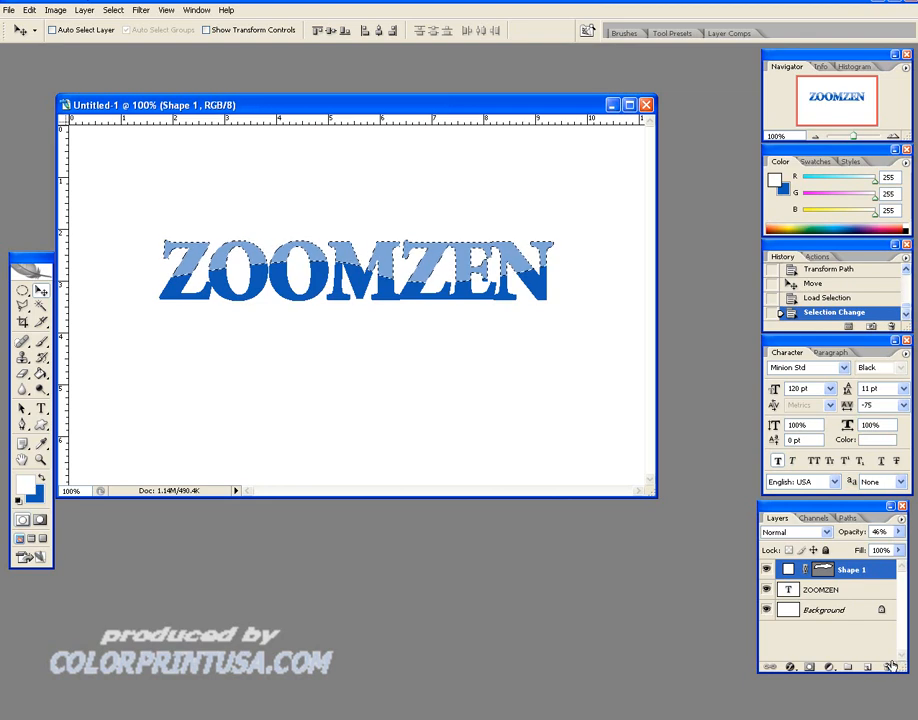
click(891, 665)
key(Return)
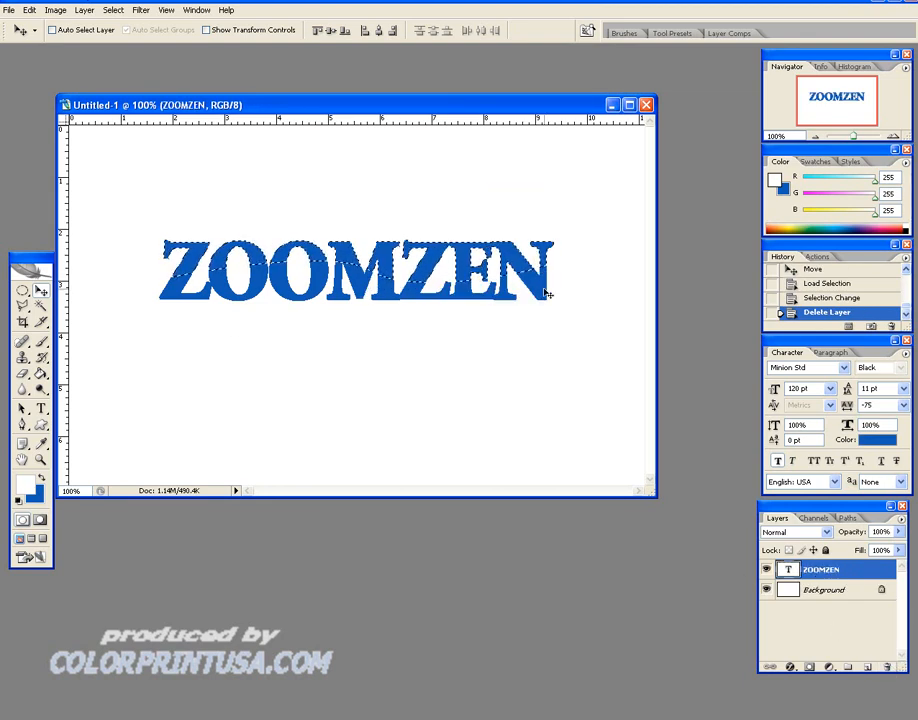
Add a new layer above the text and contract the selection slightly inside the letter edges.
click(868, 665)
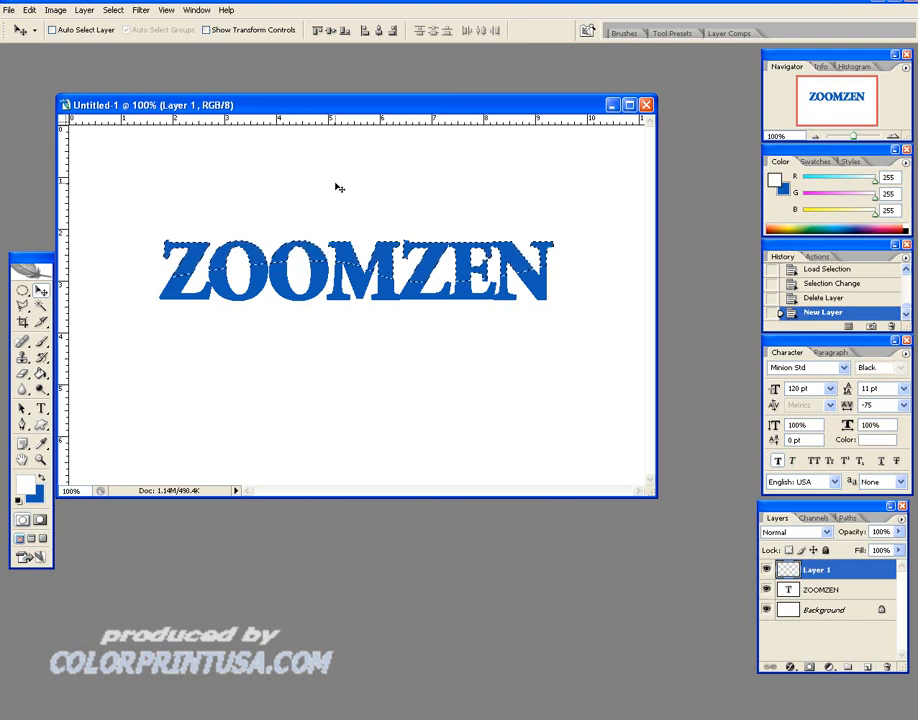
click(113, 10)
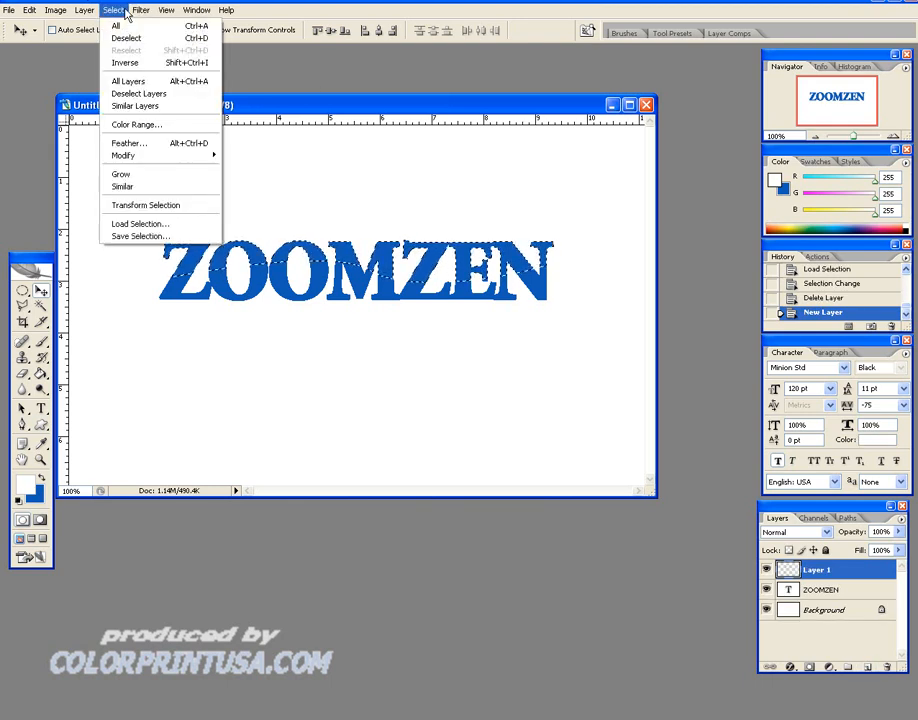
mouse_move(135, 157)
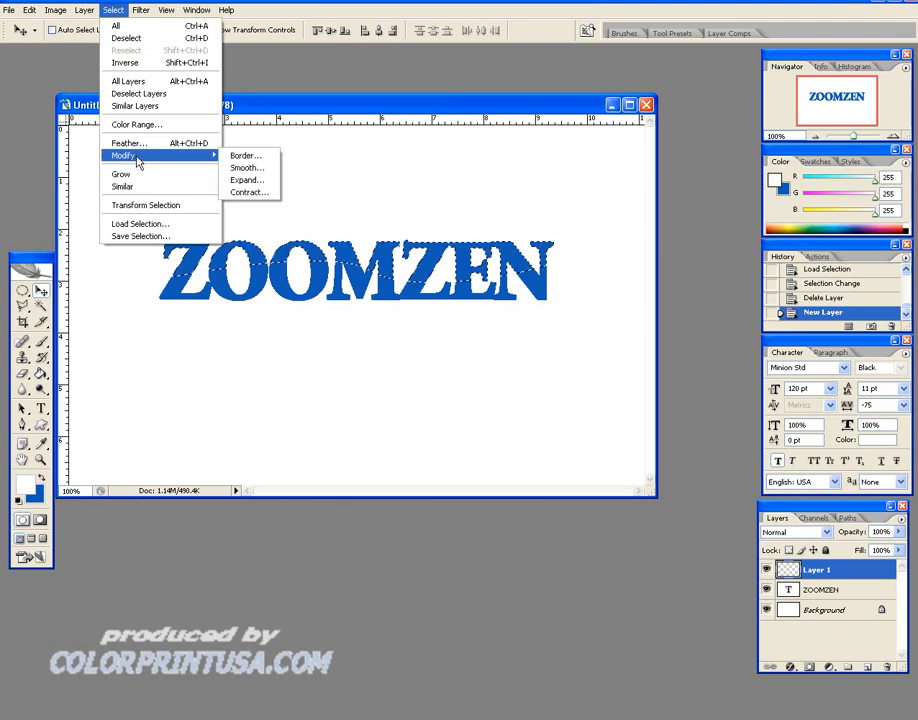
click(240, 193)
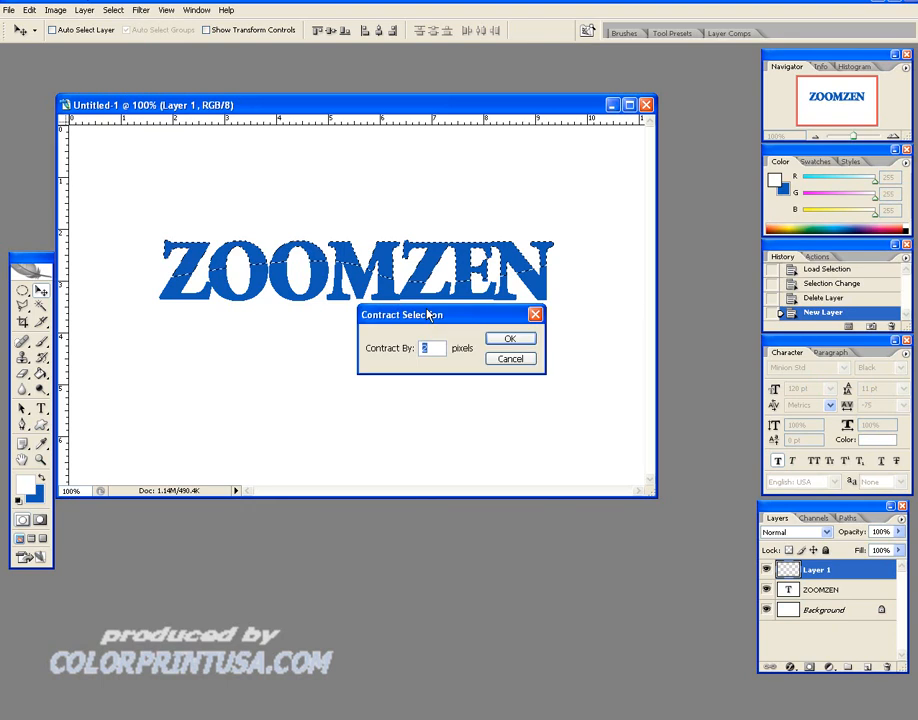
text(8)
click(509, 339)
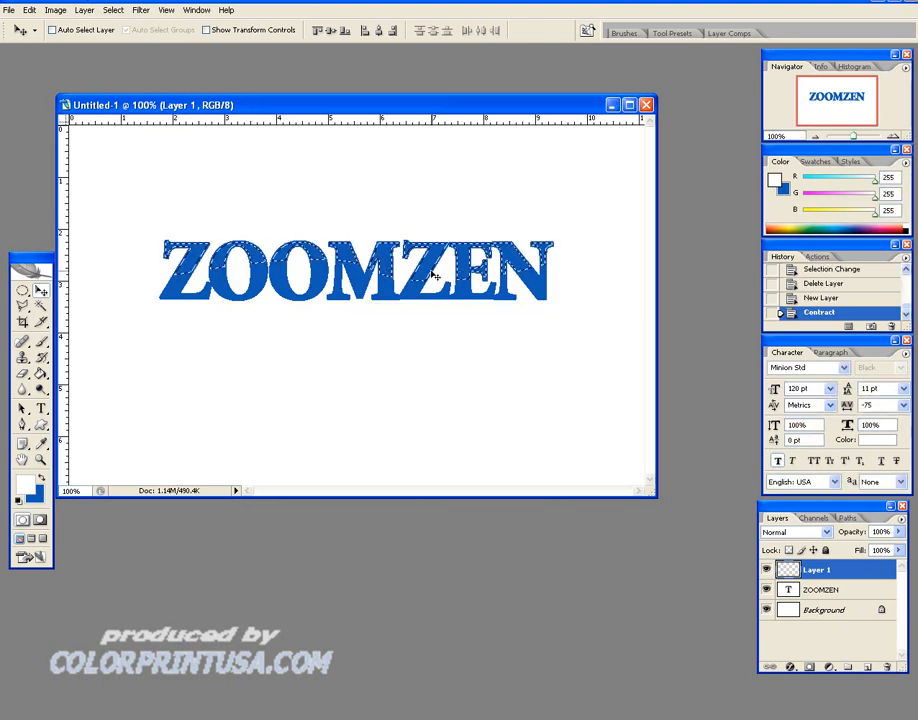
Fill the contracted selection on Layer 1 with white, deselect it, and reduce the layer's opacity to 51%.
click(41, 373)
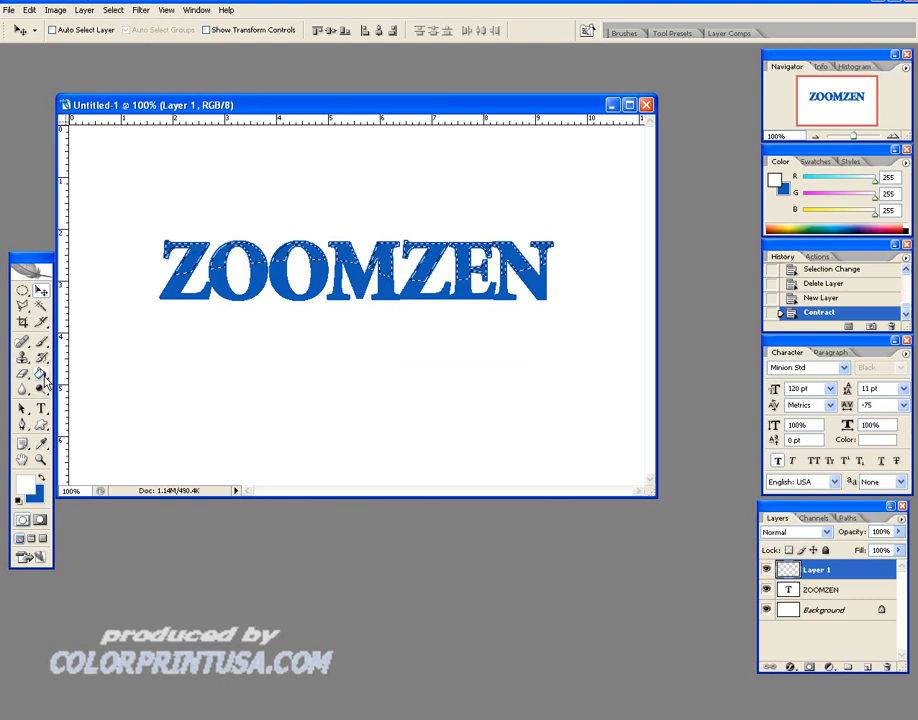
click(193, 249)
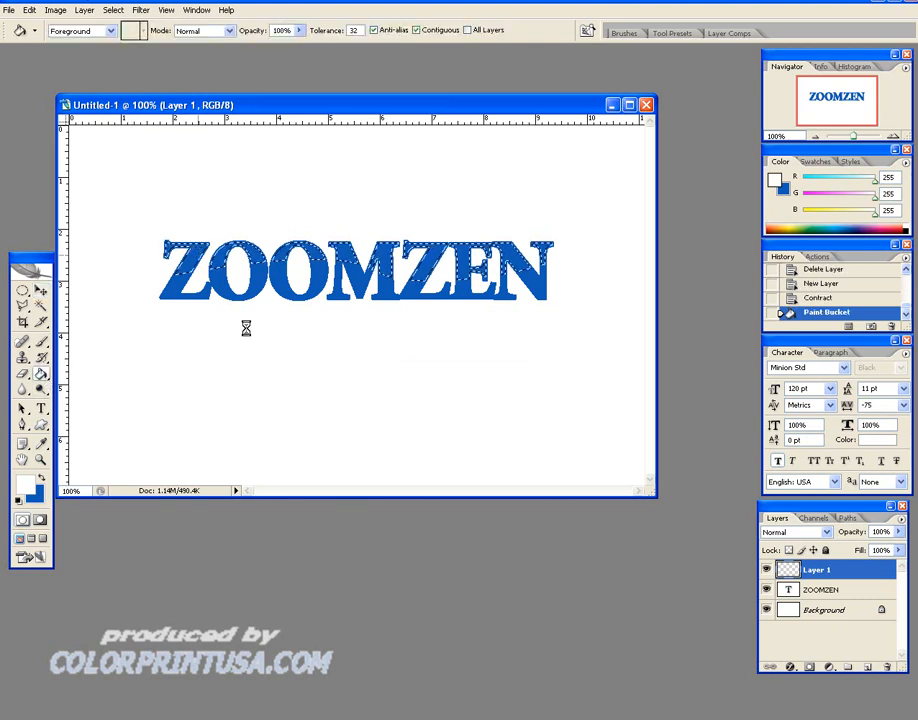
key(ctrl+d)
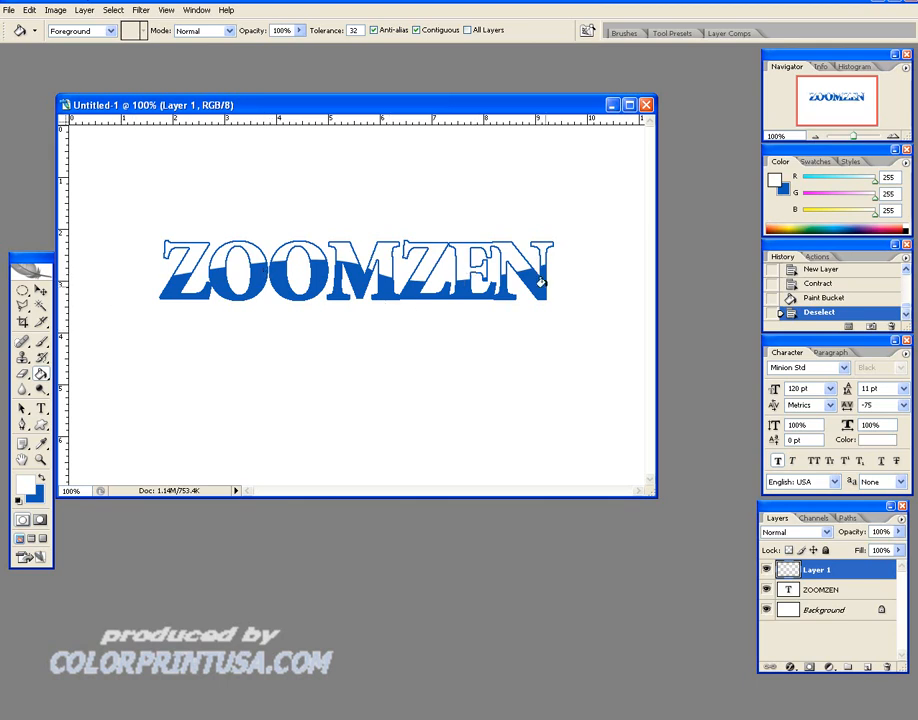
click(898, 531)
drag(898, 549, 865, 551)
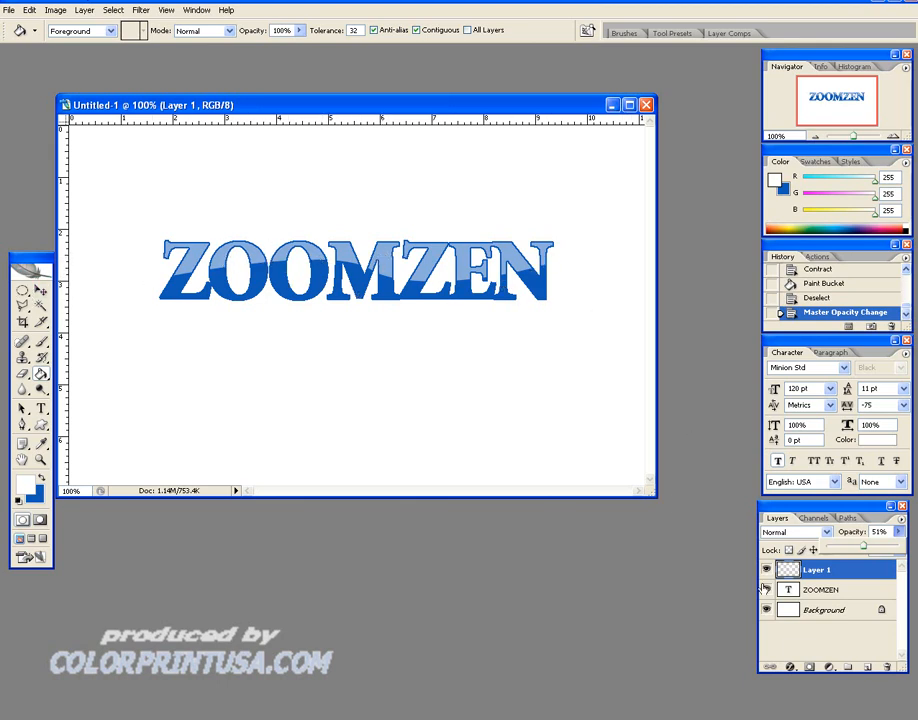
Add an Inner Glow effect to the ZOOMZEN text layer with the blue glow color #3080e3.
click(890, 594)
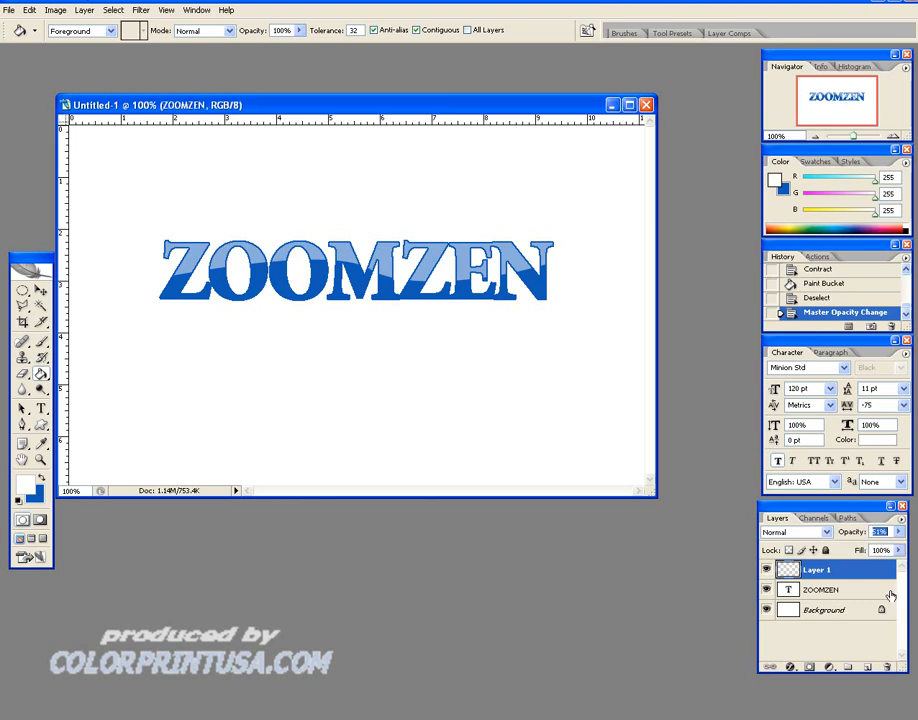
click(791, 667)
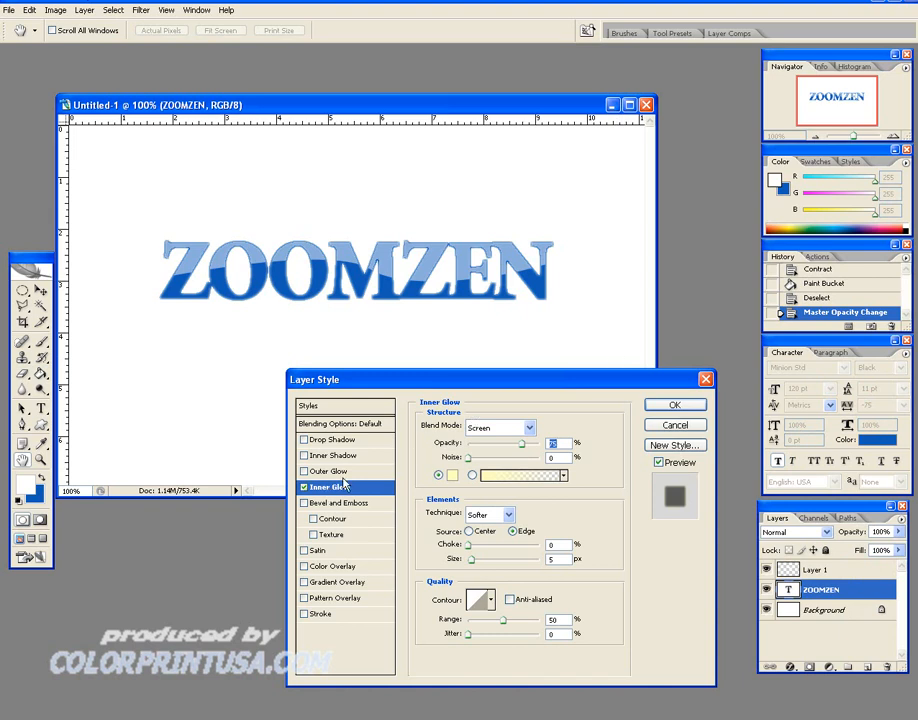
click(452, 475)
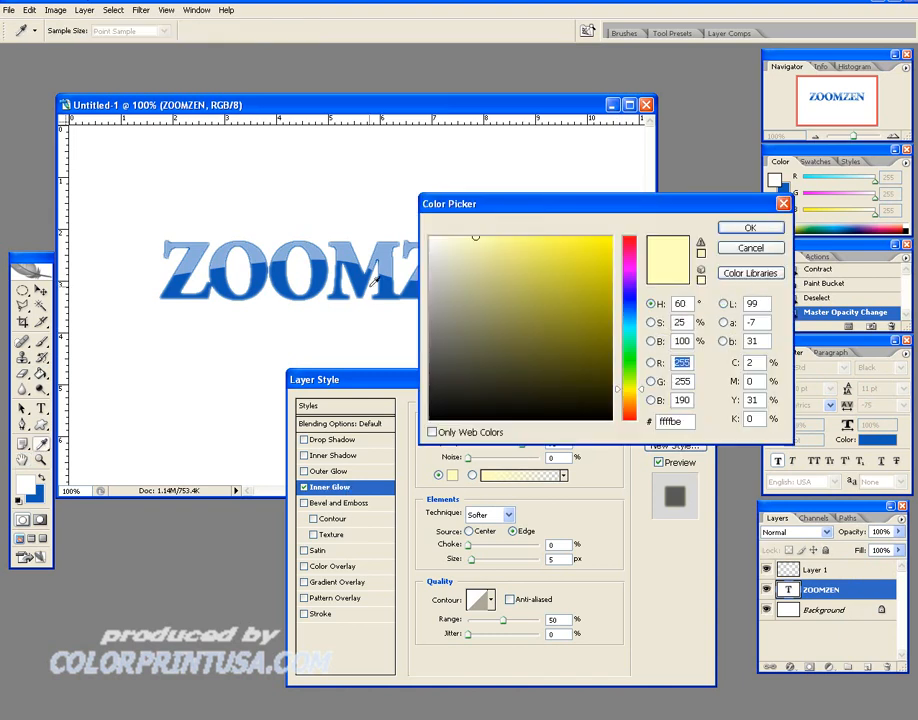
click(380, 275)
click(573, 256)
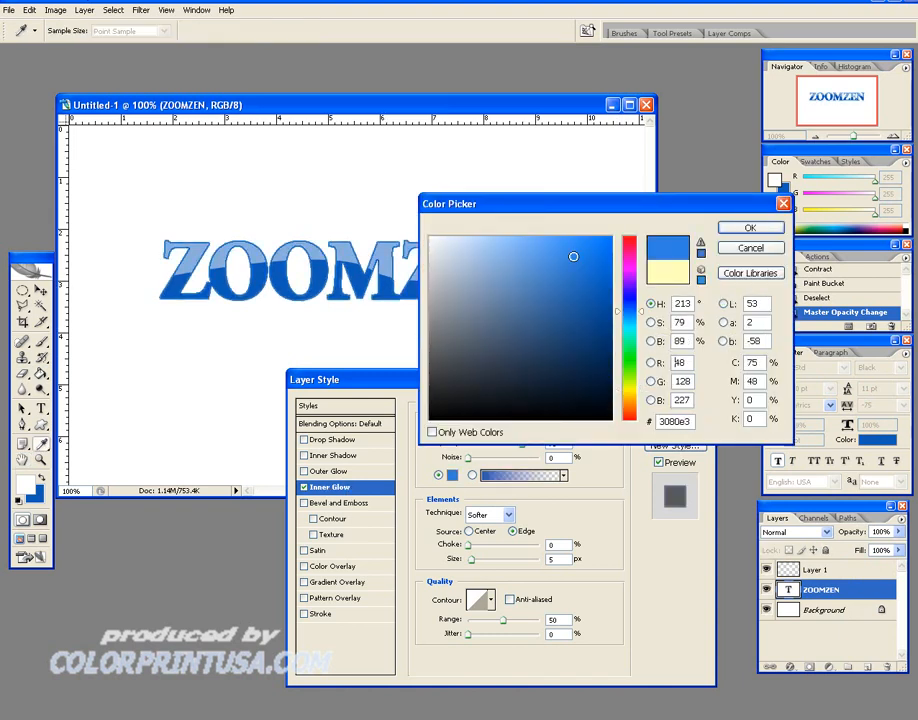
click(750, 228)
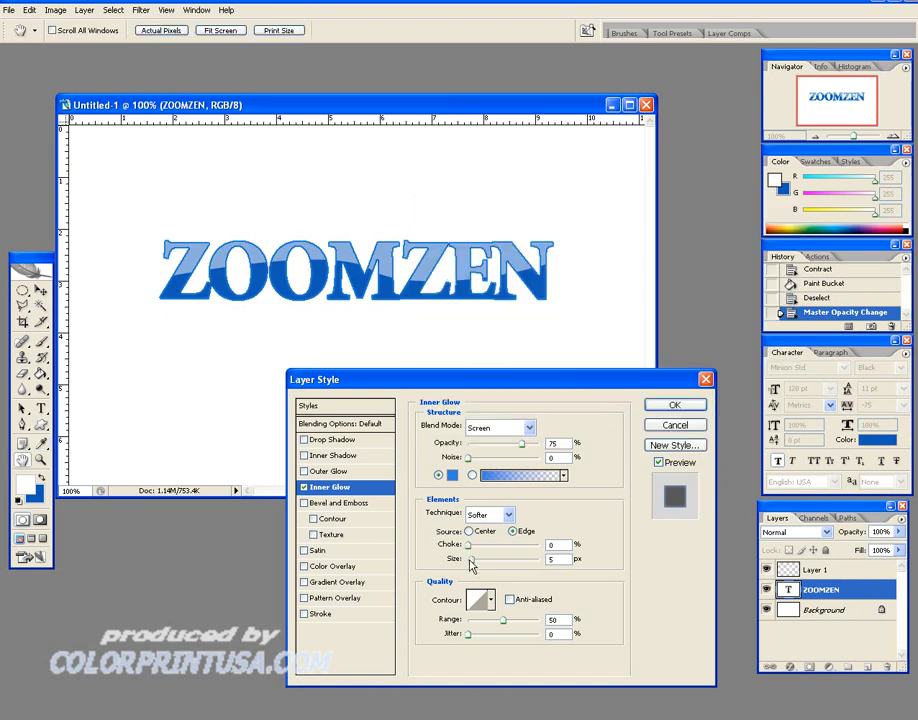
Set the inner glow size to 13 px and apply the layer style.
mouse_move(471, 558)
mouse_down()
mouse_move(498, 563)
mouse_move(461, 549)
mouse_move(476, 561)
mouse_up()
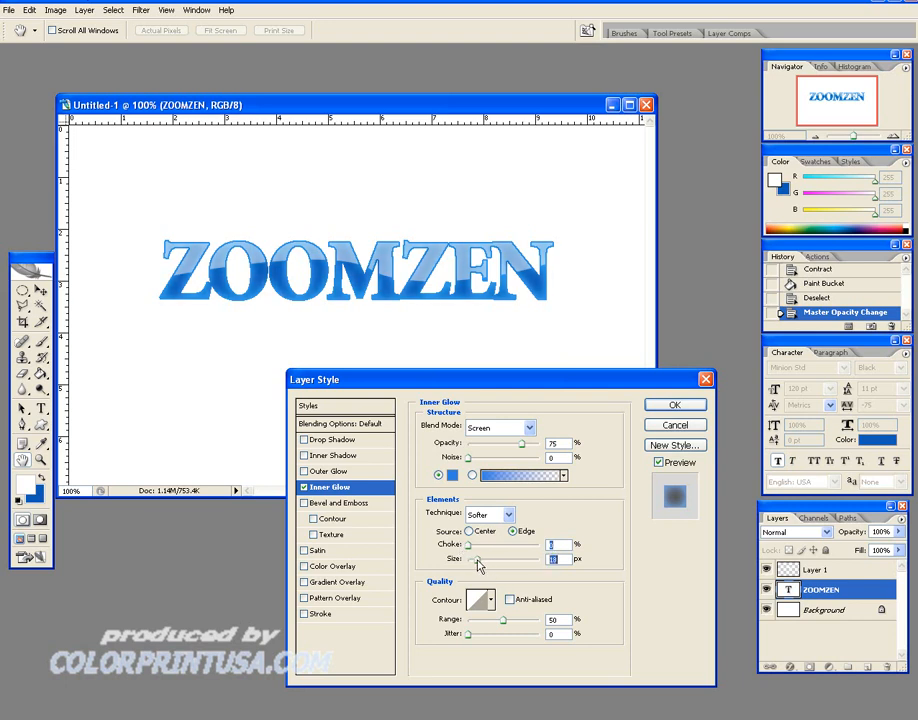
drag(478, 560, 476, 560)
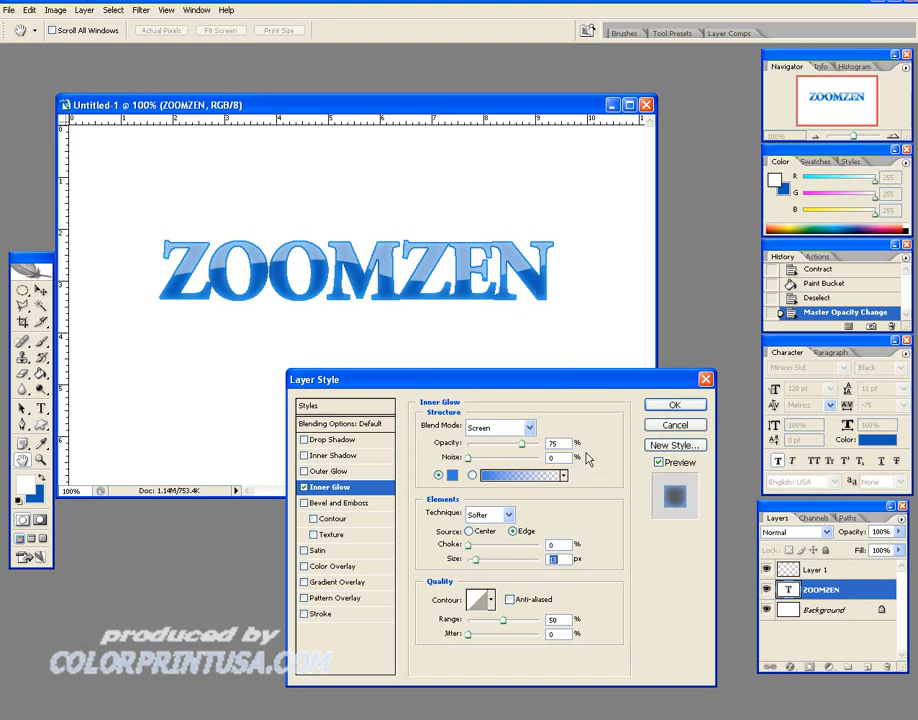
key(Return)
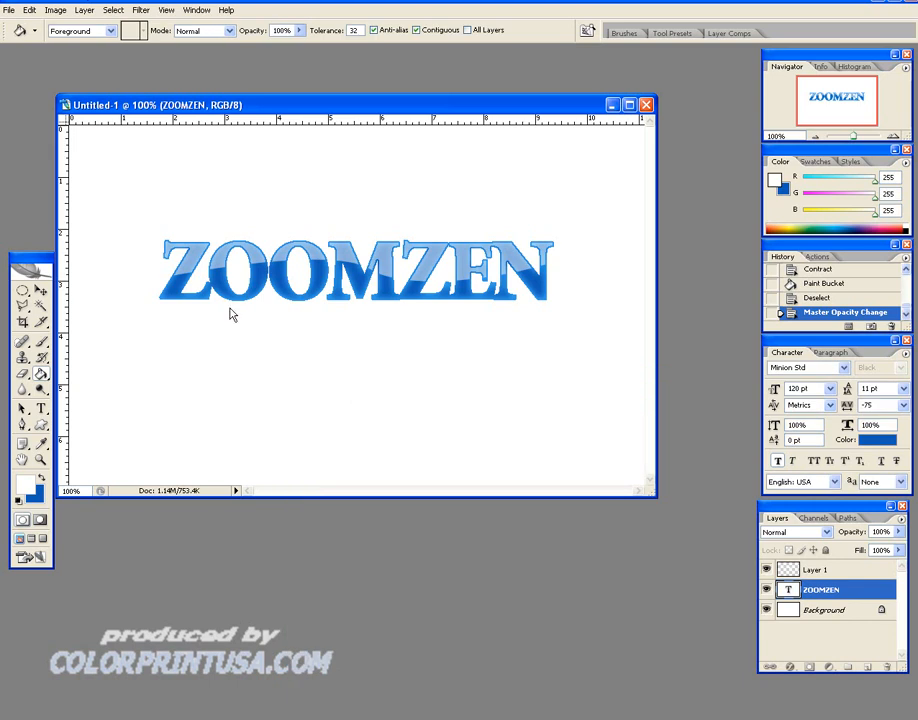
Set the foreground color to orange #f96705.
click(22, 487)
click(608, 241)
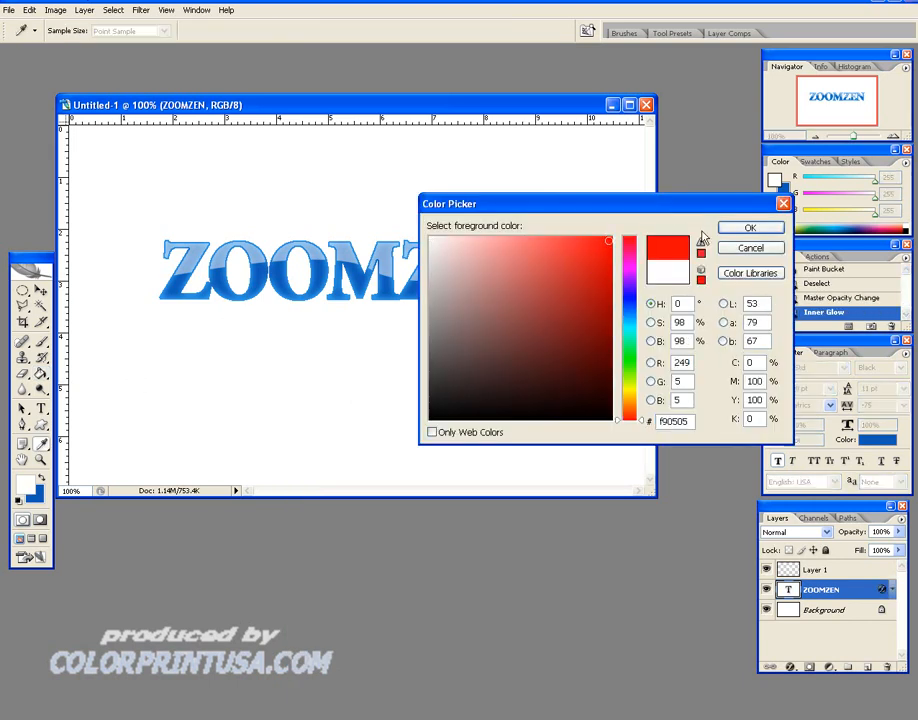
drag(628, 395, 624, 402)
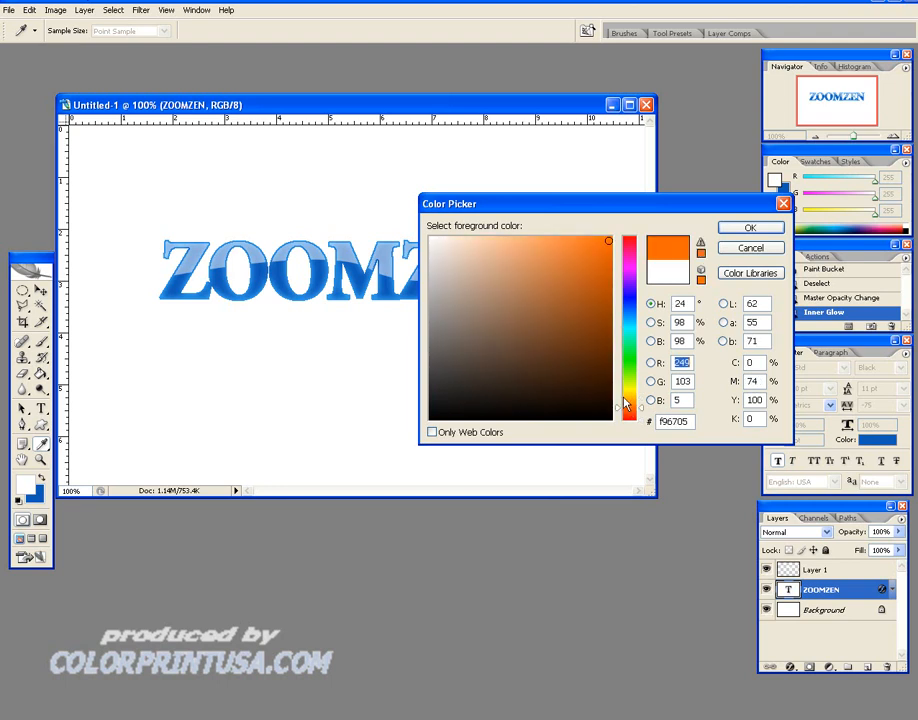
click(757, 226)
key(g)
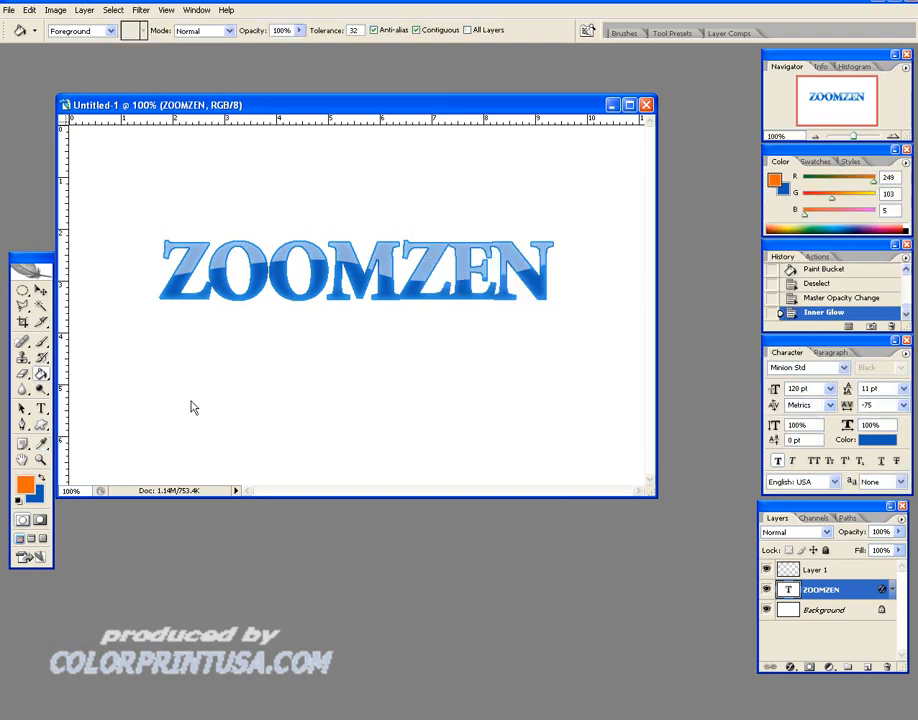
Draw an orange starburst custom shape and position it over the upper outer corner of the final N.
click(40, 427)
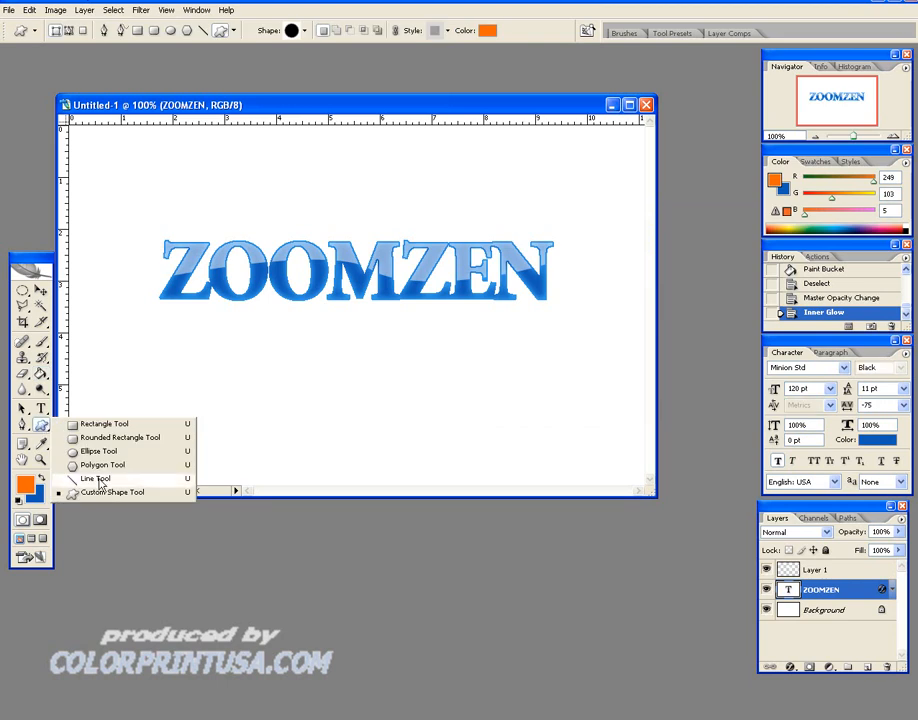
click(100, 497)
click(292, 31)
click(291, 30)
drag(517, 205, 566, 245)
key(v)
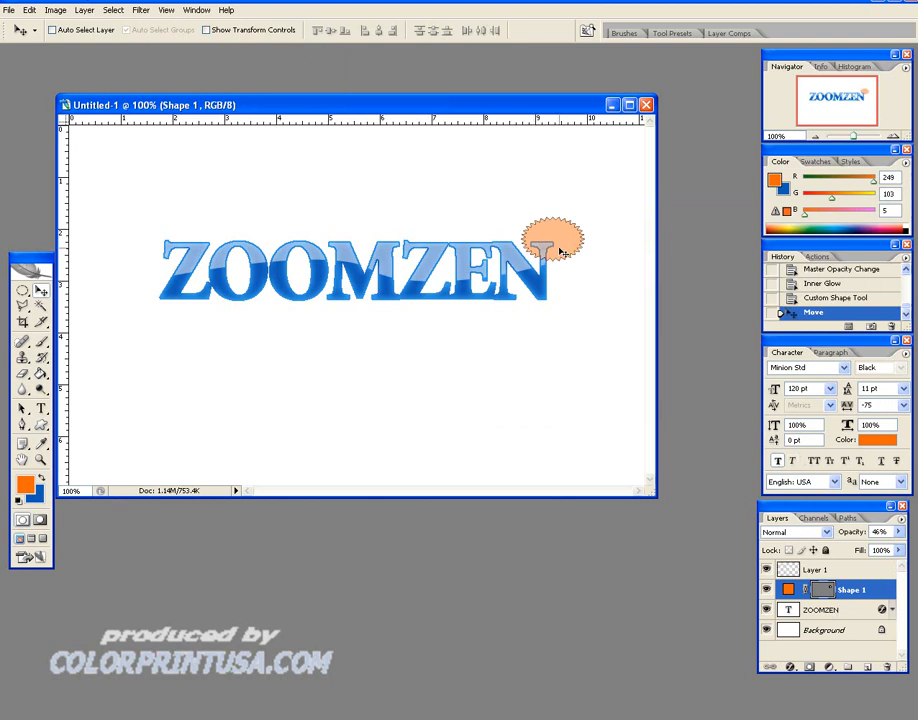
Apply the no-style preset to the starburst and place its Shape 1 layer above Layer 1.
click(42, 425)
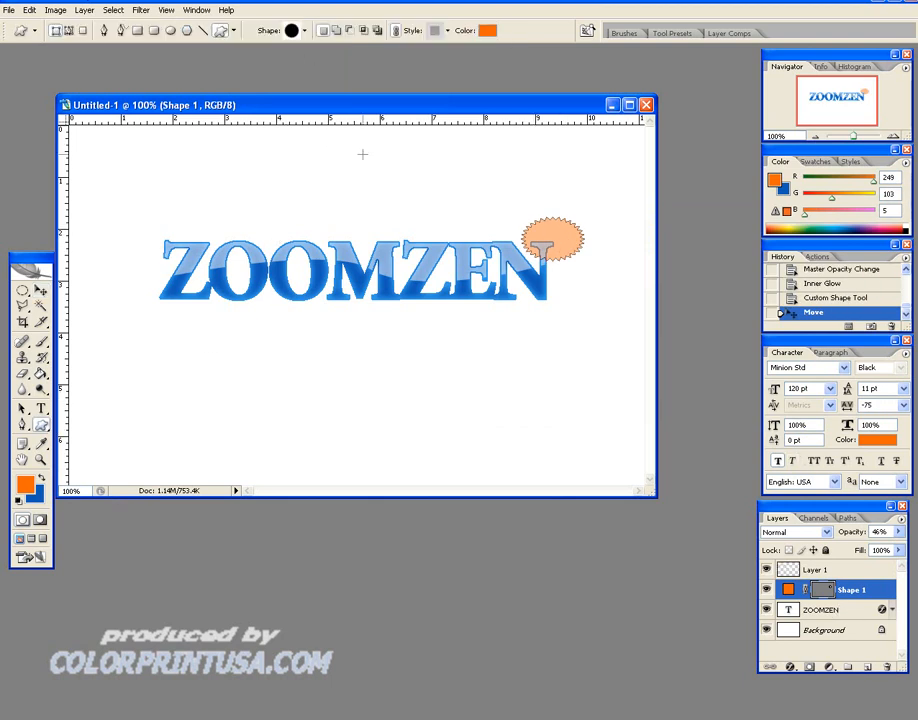
click(448, 31)
click(367, 61)
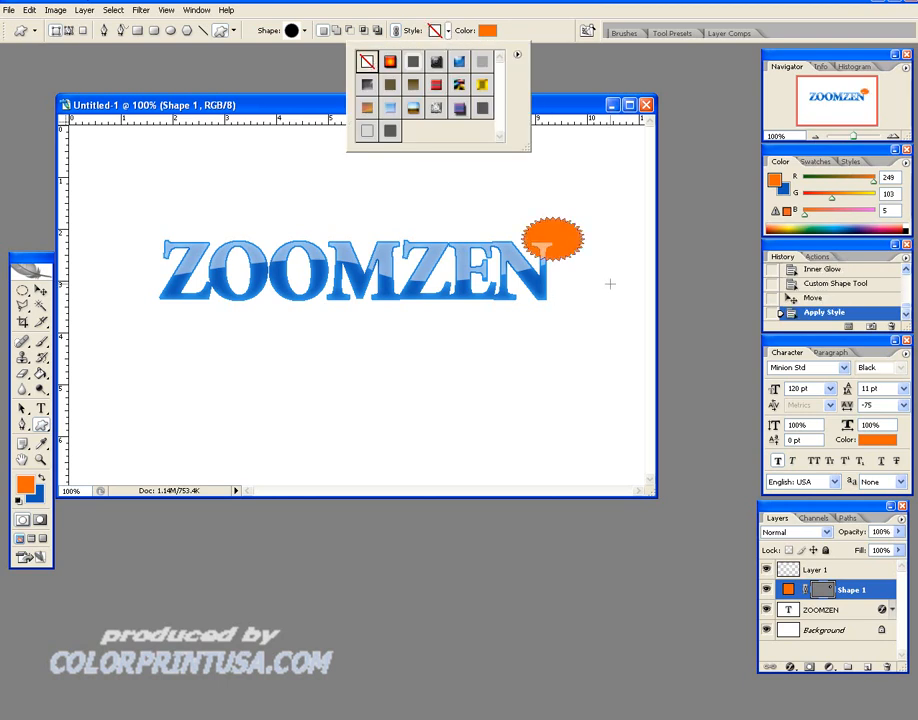
key(v)
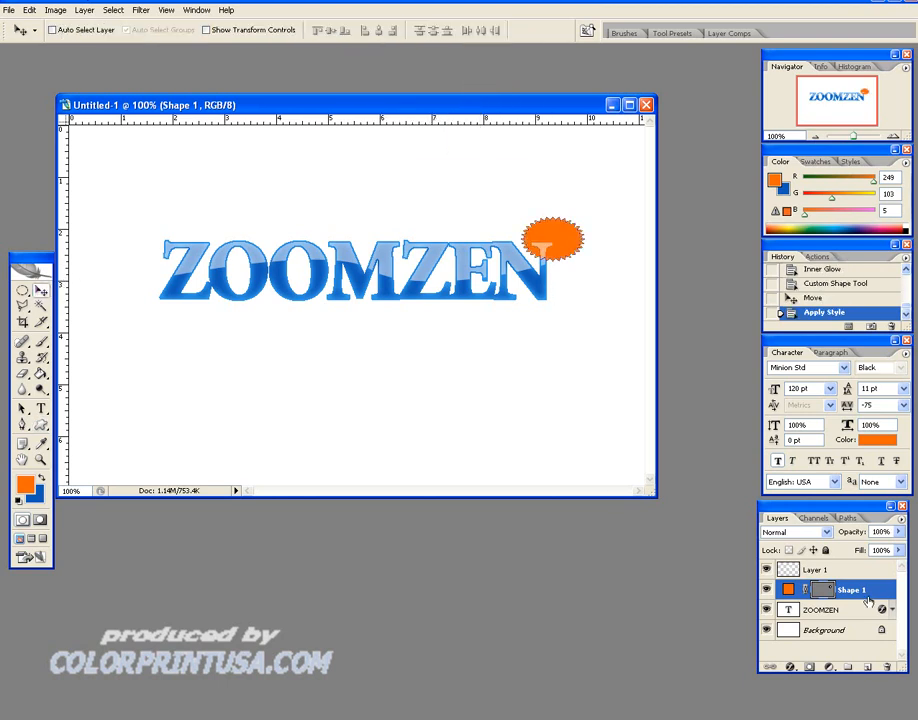
drag(869, 592, 869, 564)
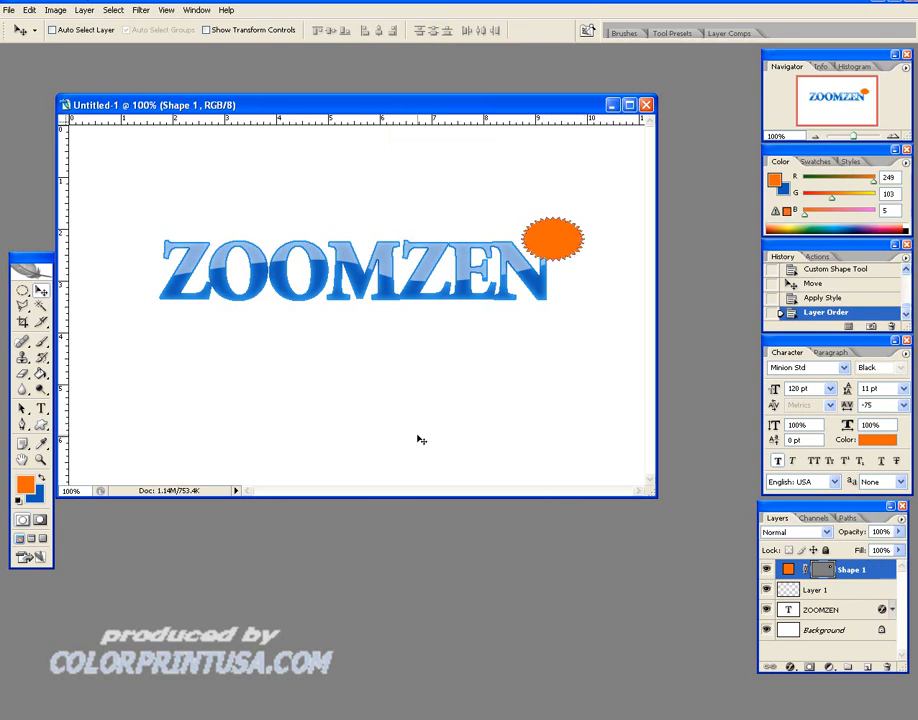
Set the foreground color to near-white #faf9f8 and add the text "v2.0" below the ZOOMZEN lettering.
click(25, 484)
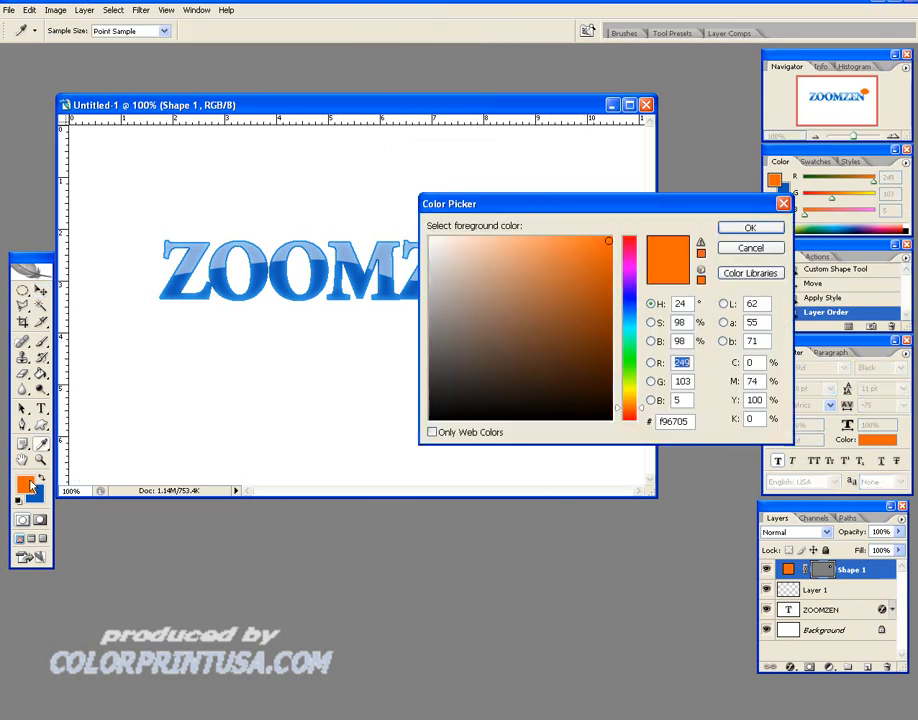
click(431, 242)
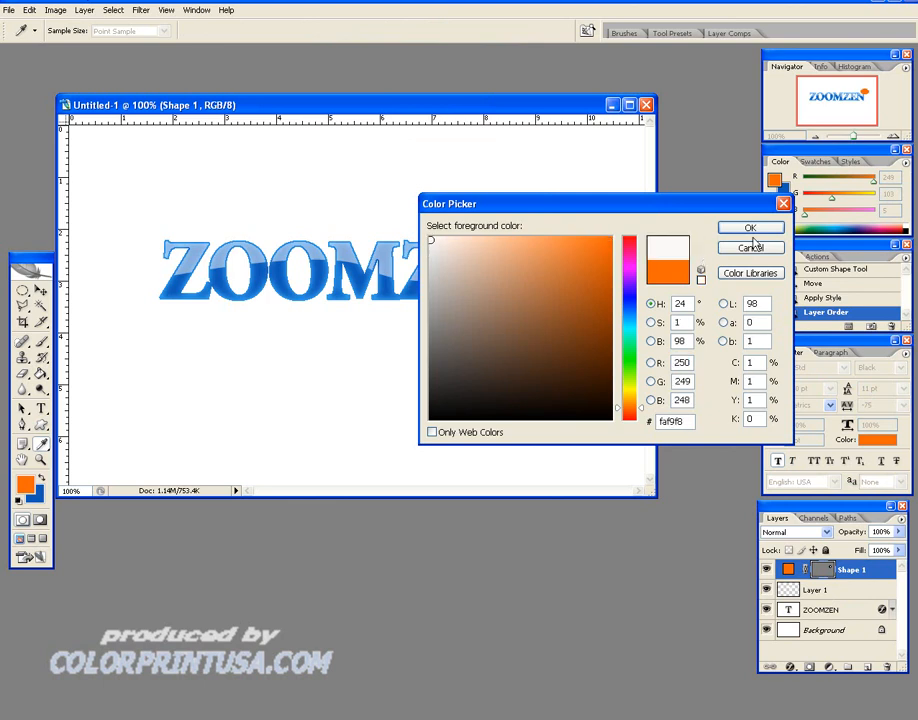
key(Return)
key(t)
click(329, 381)
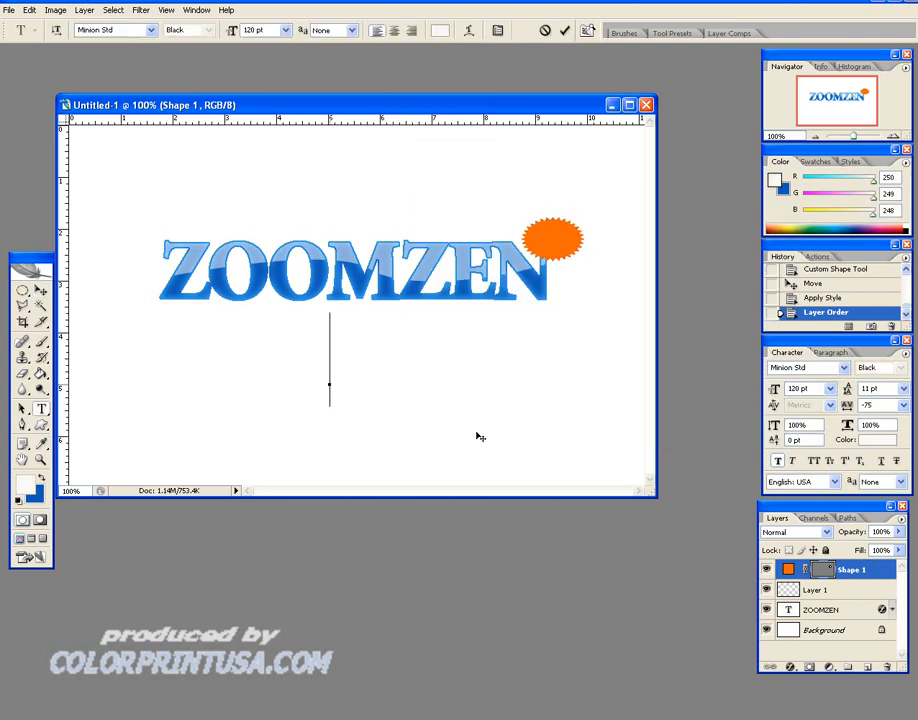
text(v2)
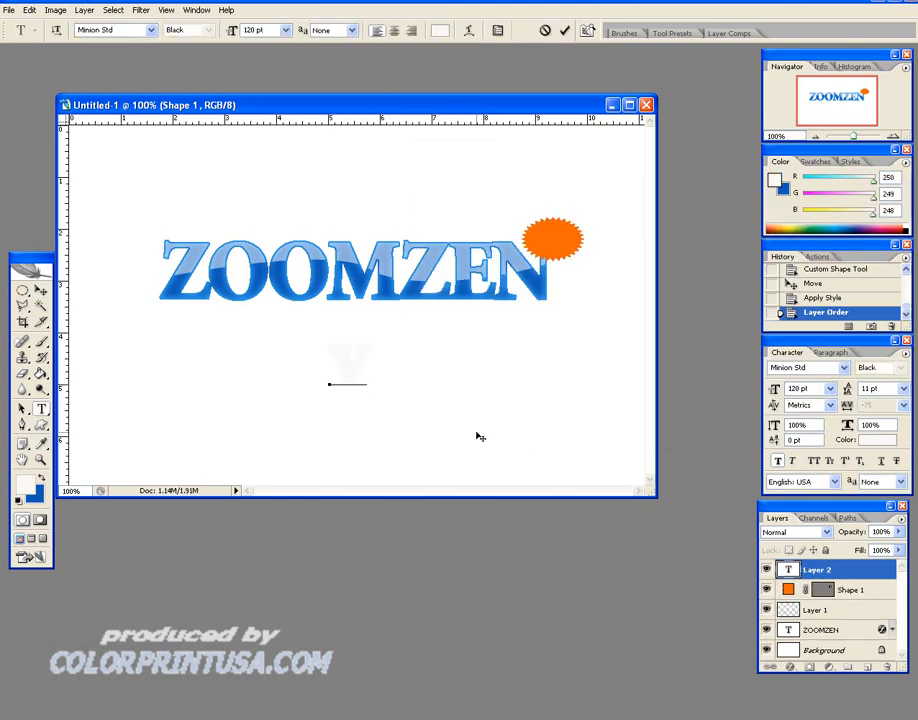
text(.0)
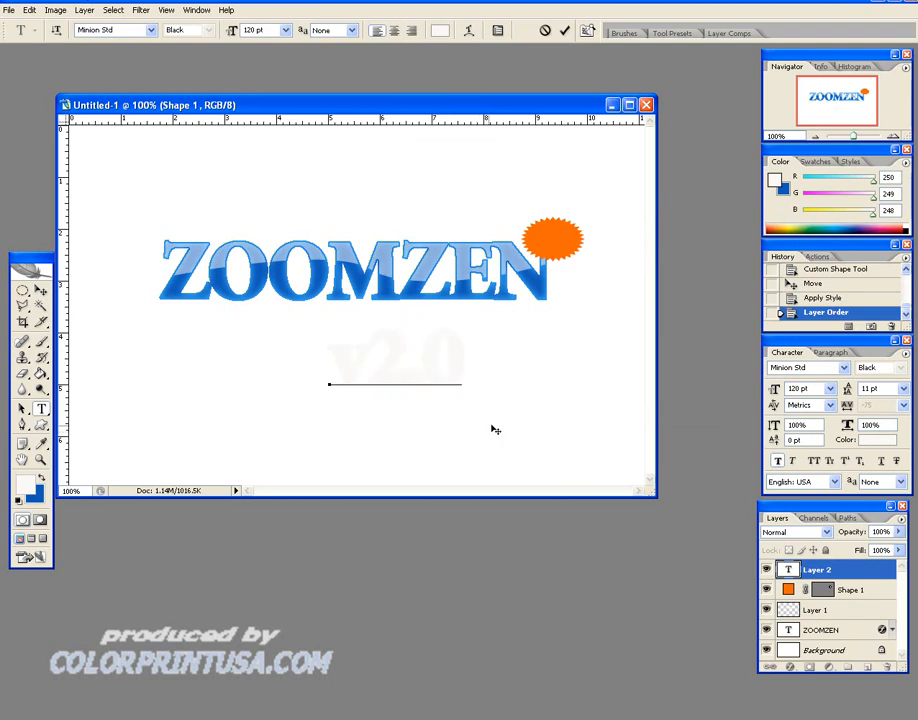
Scale the v2.0 text proportionally to about 26.7% and center it on the orange starburst.
drag(465, 350, 221, 310)
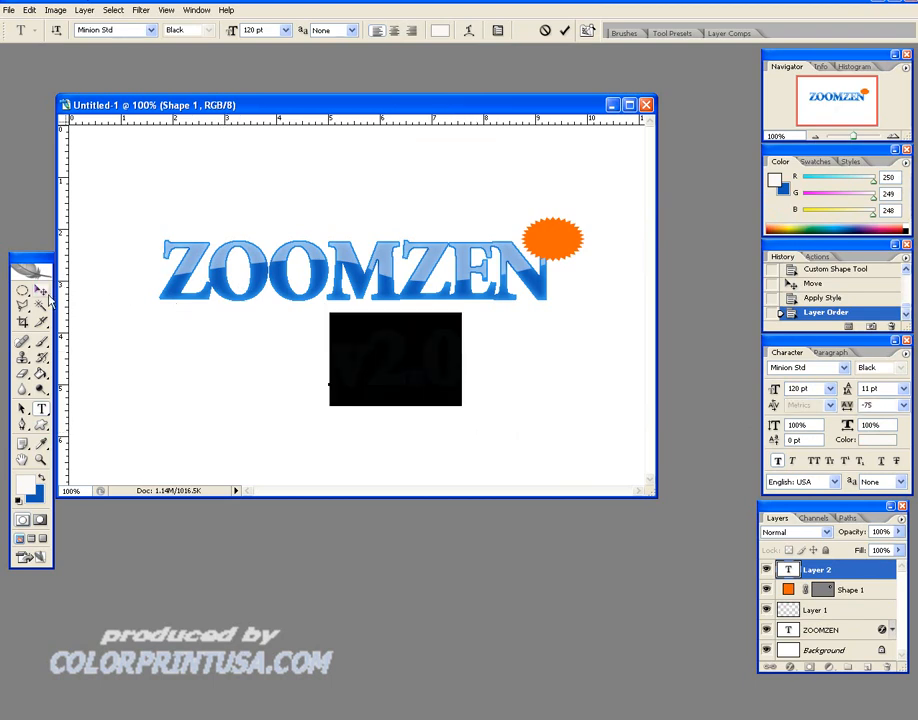
click(22, 408)
drag(350, 393, 550, 228)
key(ctrl+t)
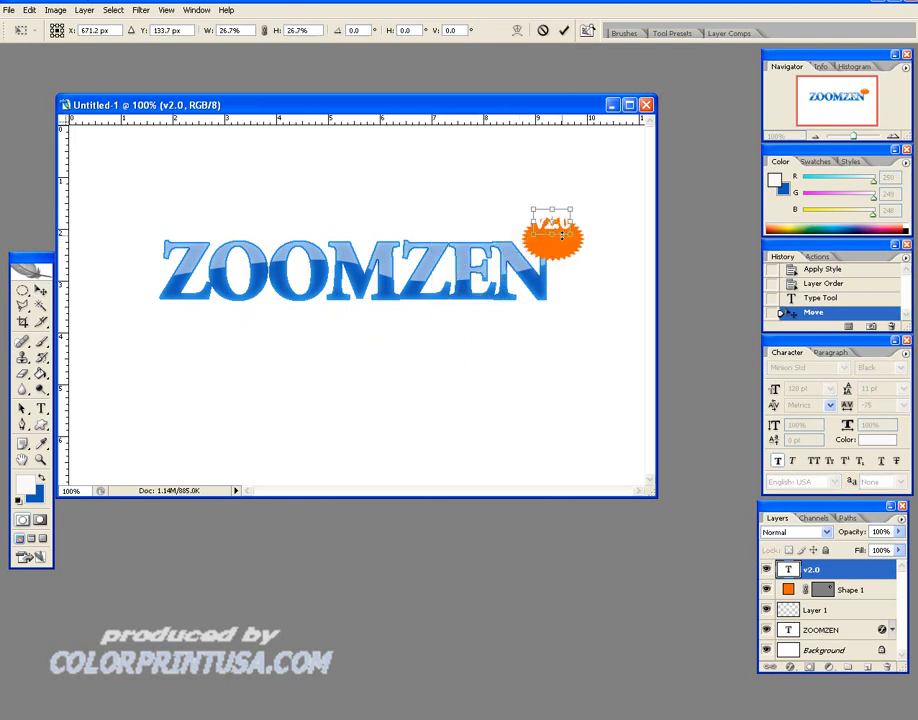
key(Return)
drag(546, 233, 547, 250)
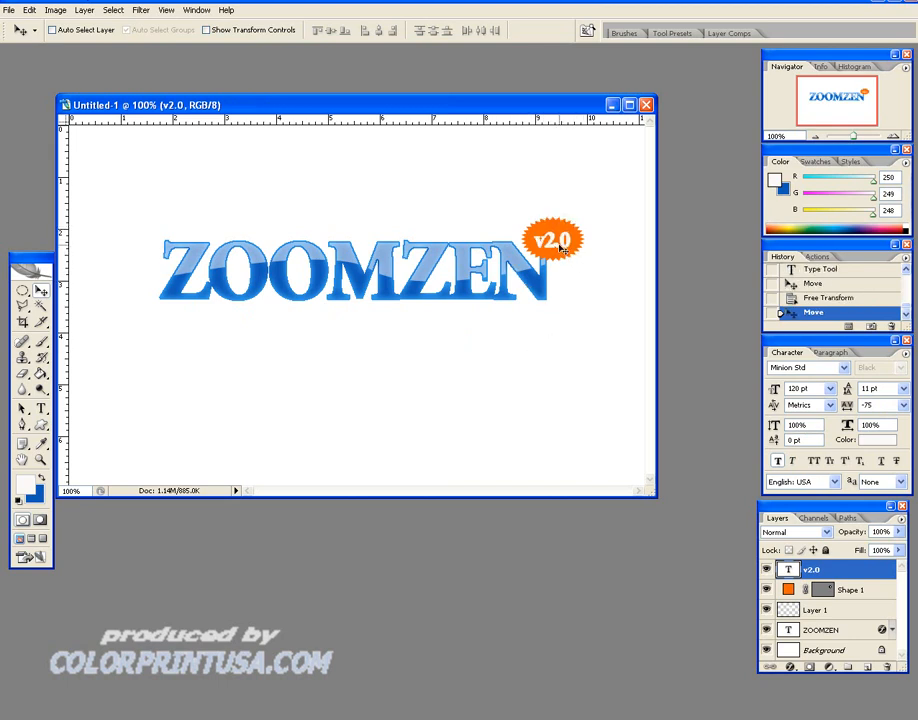
Group the v2.0, Shape 1, Layer 1 and ZOOMZEN layers and shift the group slightly up and to the left.
click(803, 590)
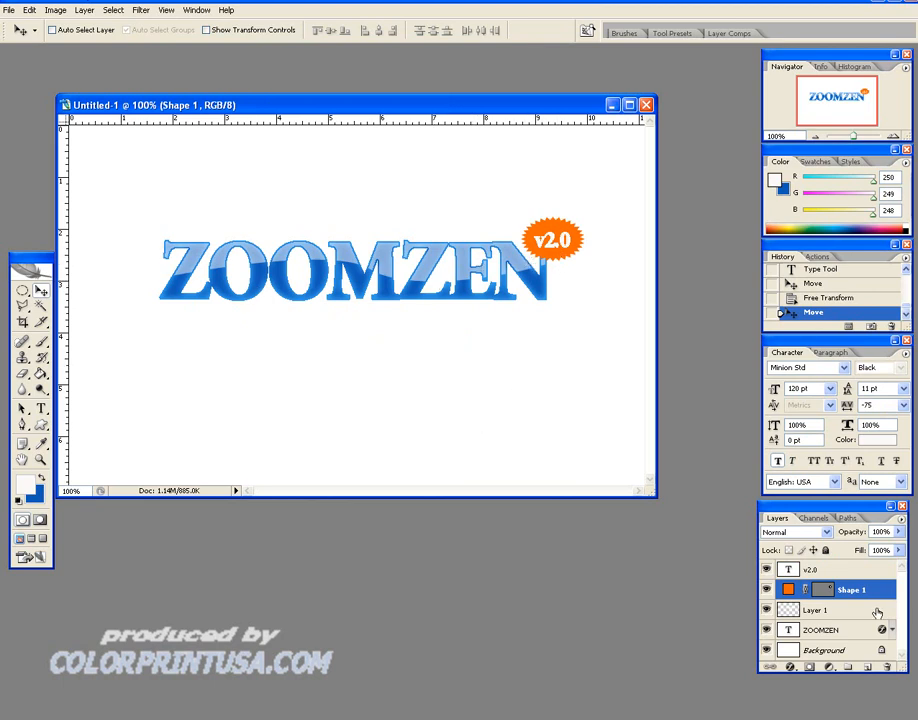
key(alt+bracketright)
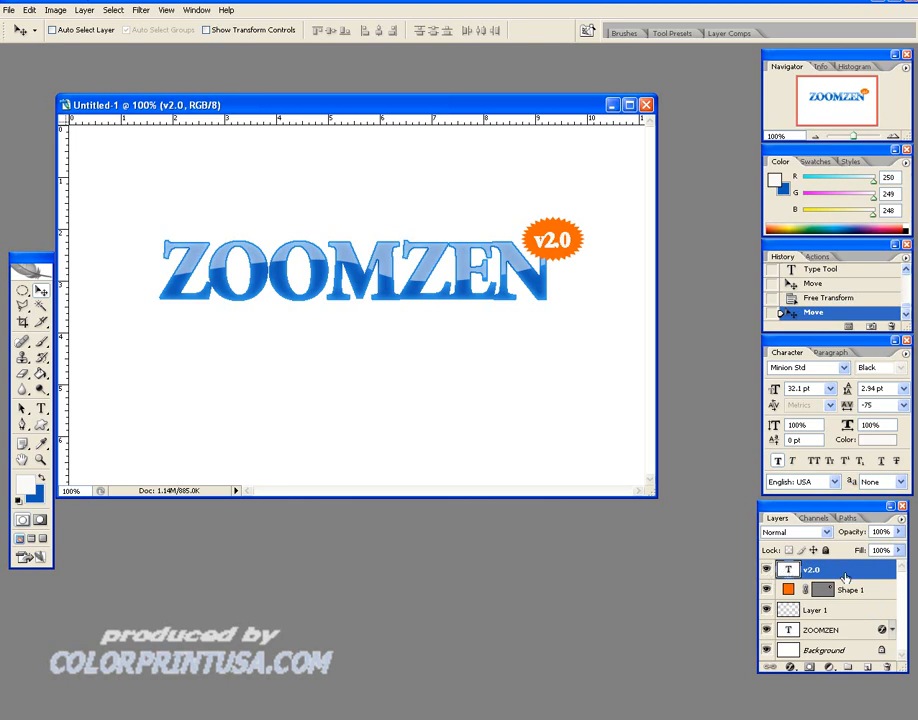
shift+click(842, 633)
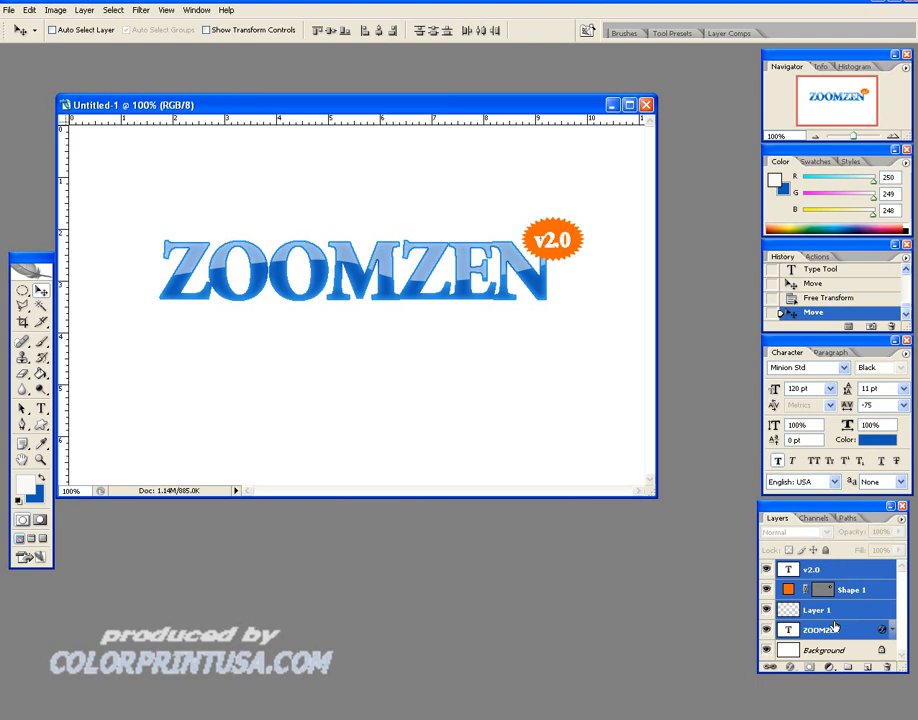
key(ctrl+g)
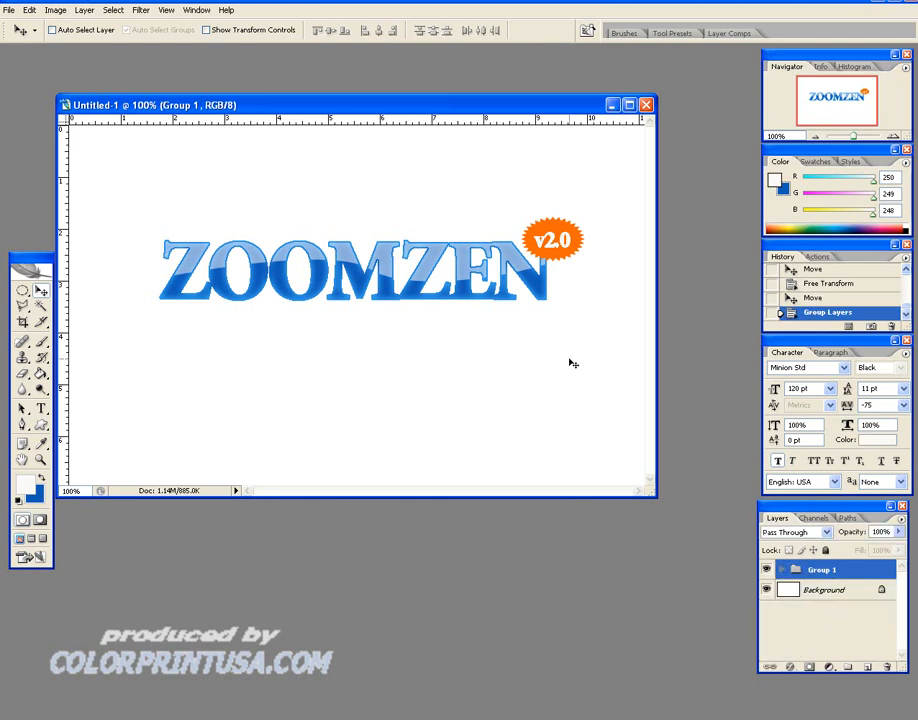
mouse_move(461, 303)
mouse_down()
mouse_move(420, 338)
mouse_move(445, 260)
mouse_move(459, 289)
mouse_move(447, 297)
mouse_move(457, 297)
mouse_up()
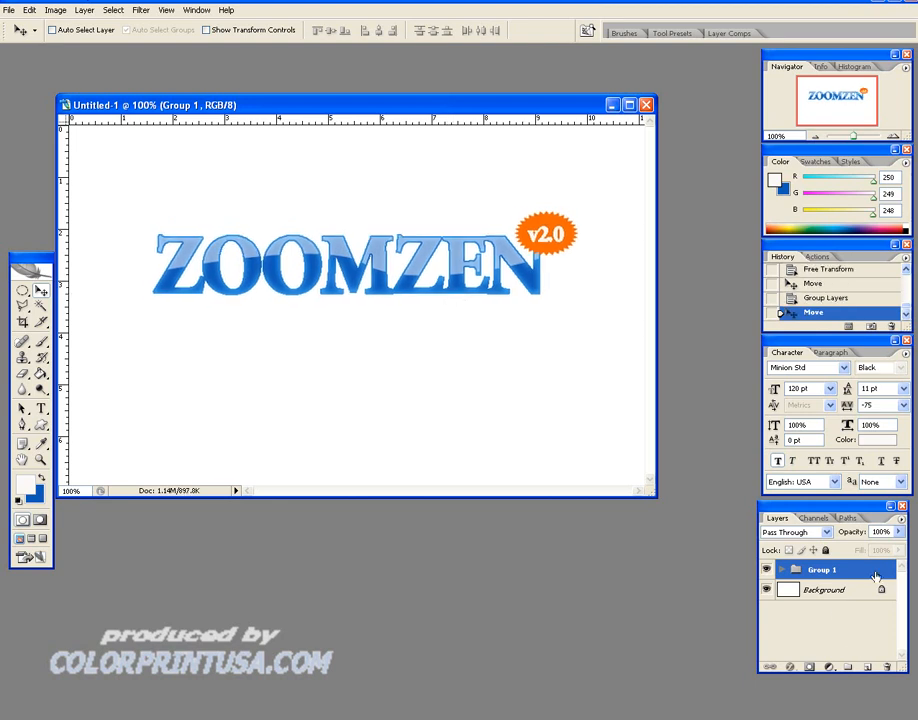
Duplicate Group 1, flip the copy vertically and place it directly beneath the original logo as a mirror image.
drag(875, 577, 866, 668)
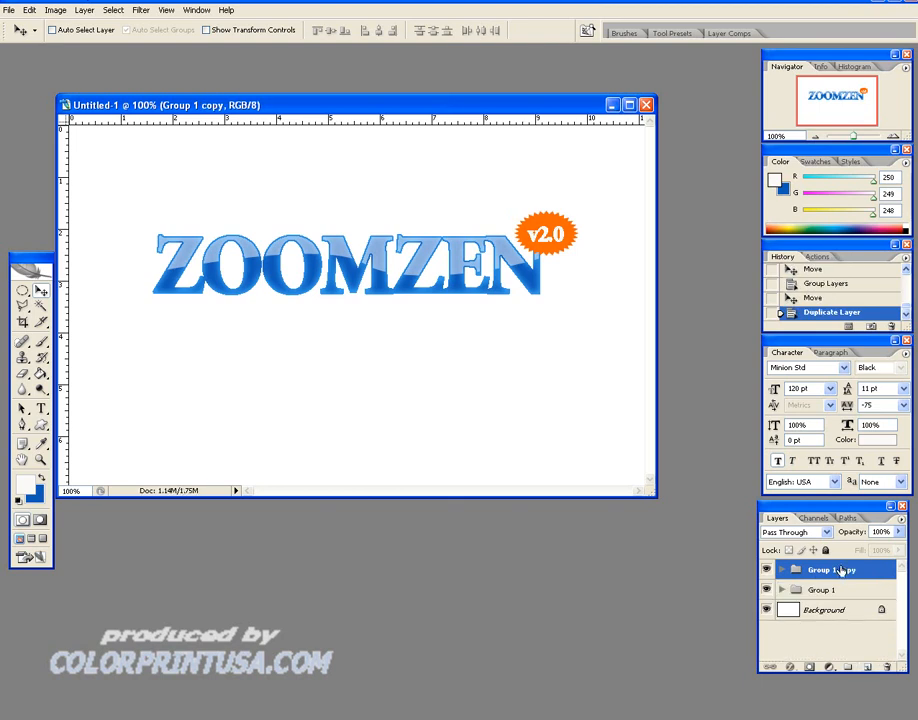
click(55, 10)
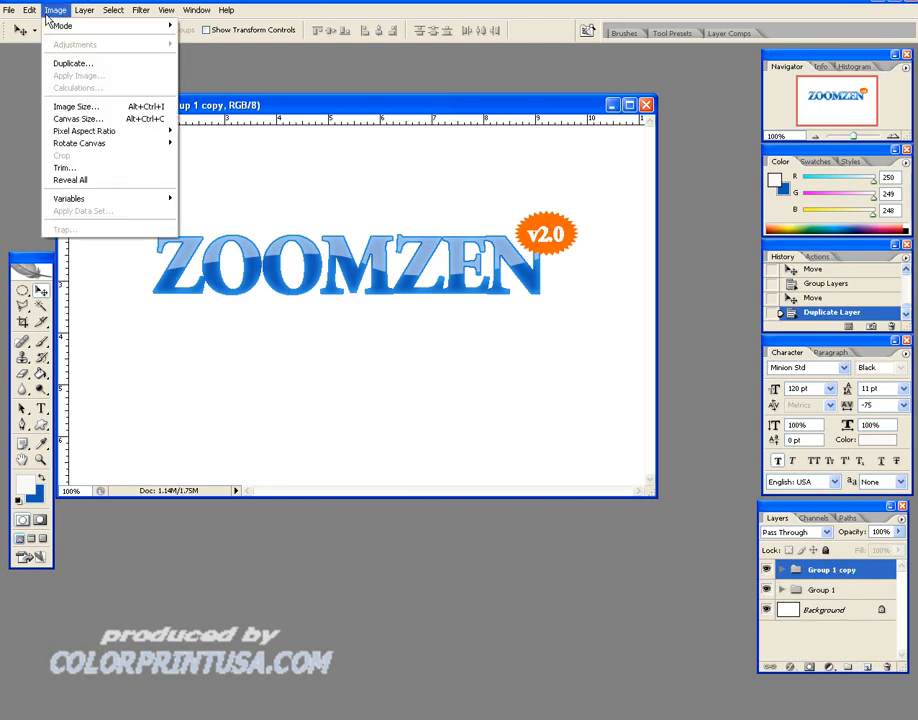
mouse_move(29, 12)
mouse_move(100, 242)
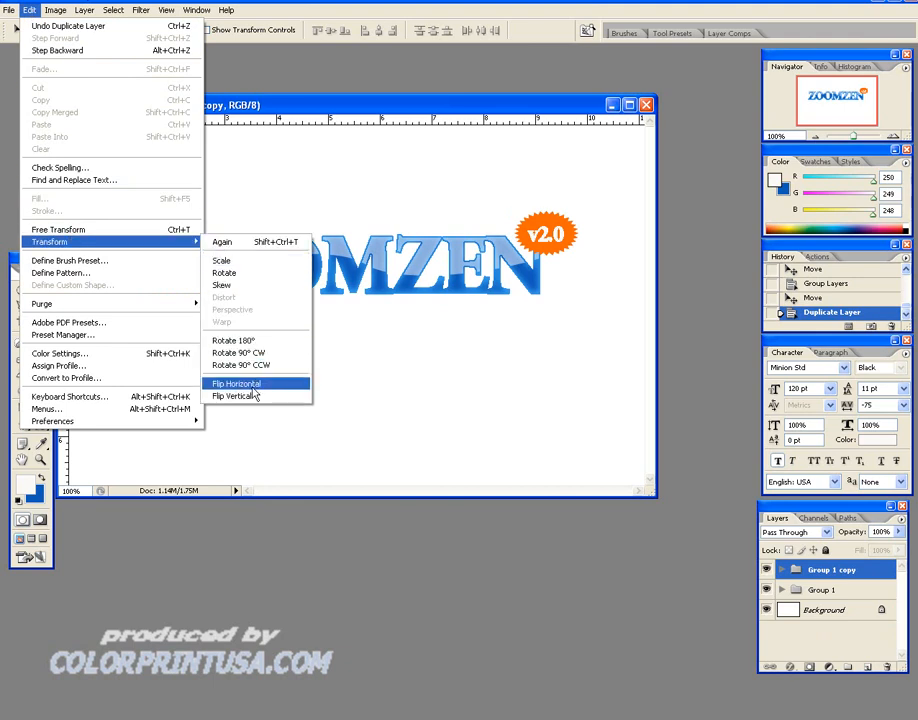
click(300, 396)
drag(413, 317, 415, 346)
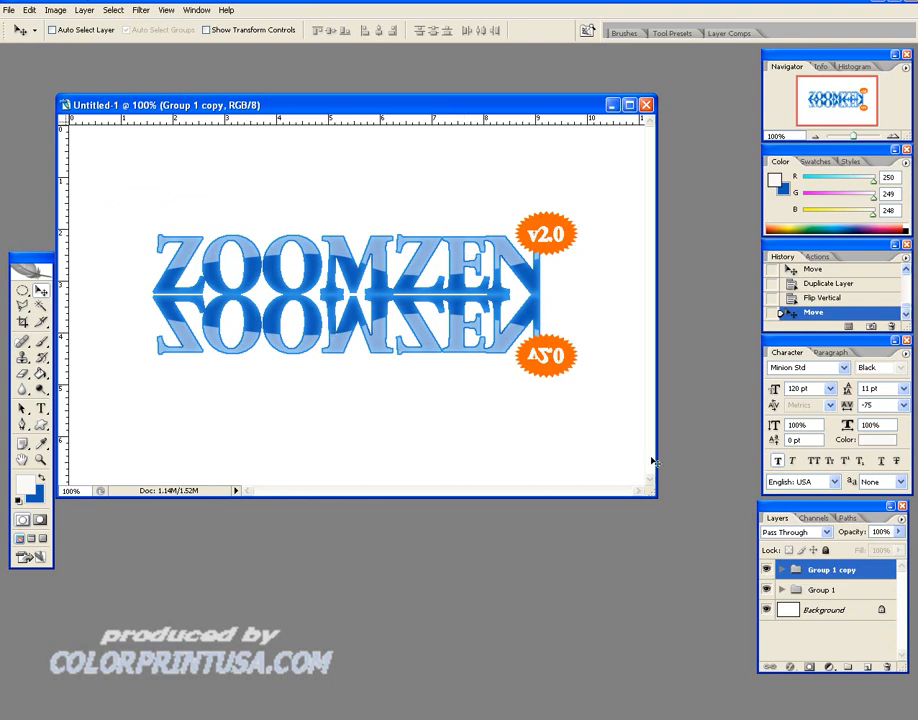
Reduce the opacity of Group 1 copy to 35% and add a layer mask to it.
click(898, 532)
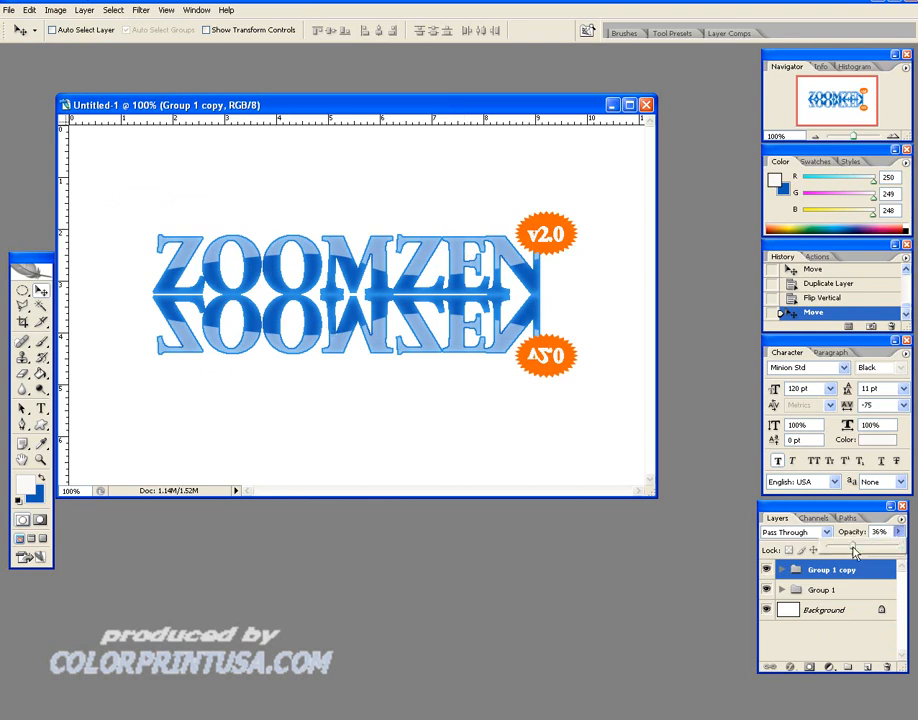
drag(855, 551, 855, 551)
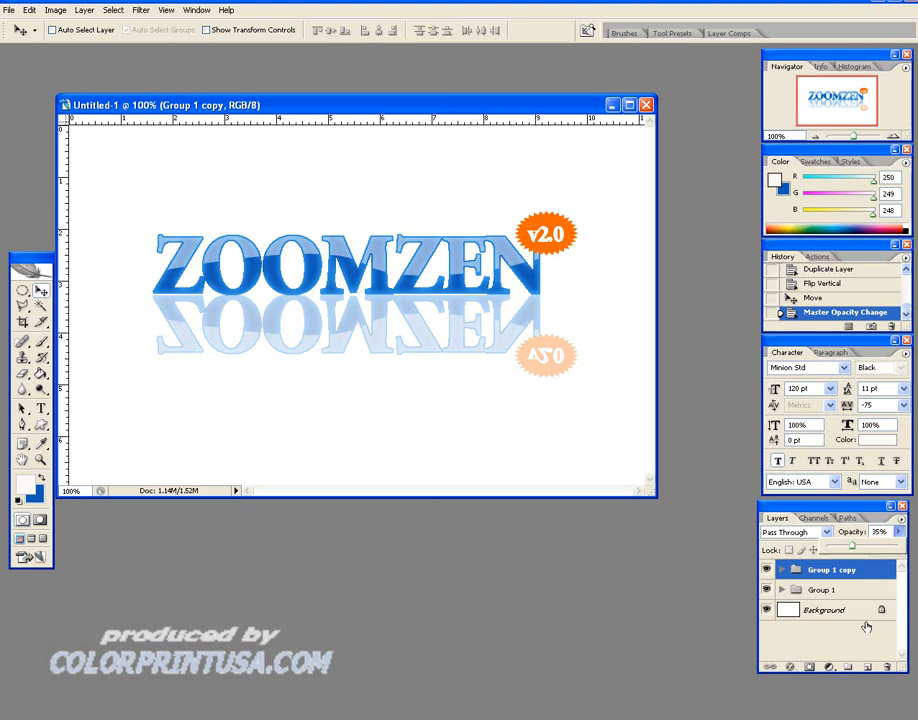
click(813, 668)
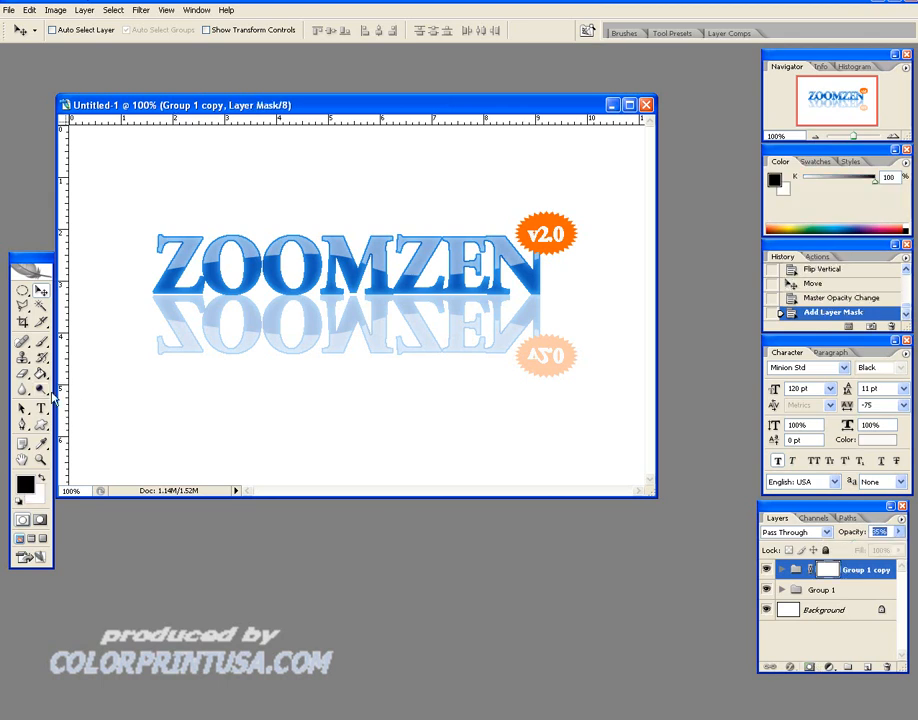
Fade out the reflection by applying a black-to-white linear gradient on the mask, running upward from the reflection's lower edge to the logo's base.
click(41, 389)
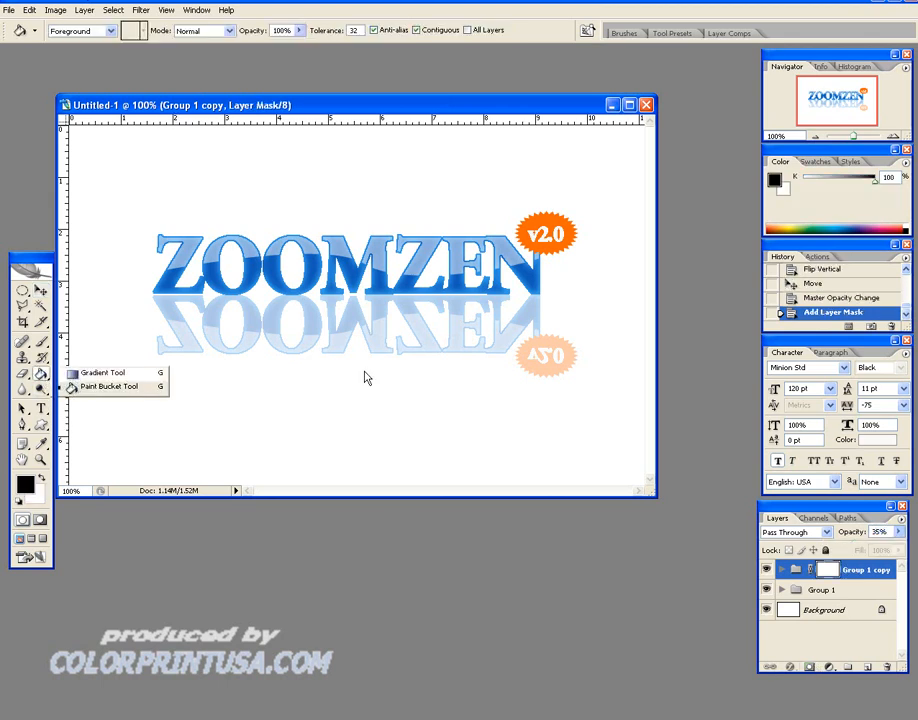
click(103, 373)
drag(357, 302, 357, 386)
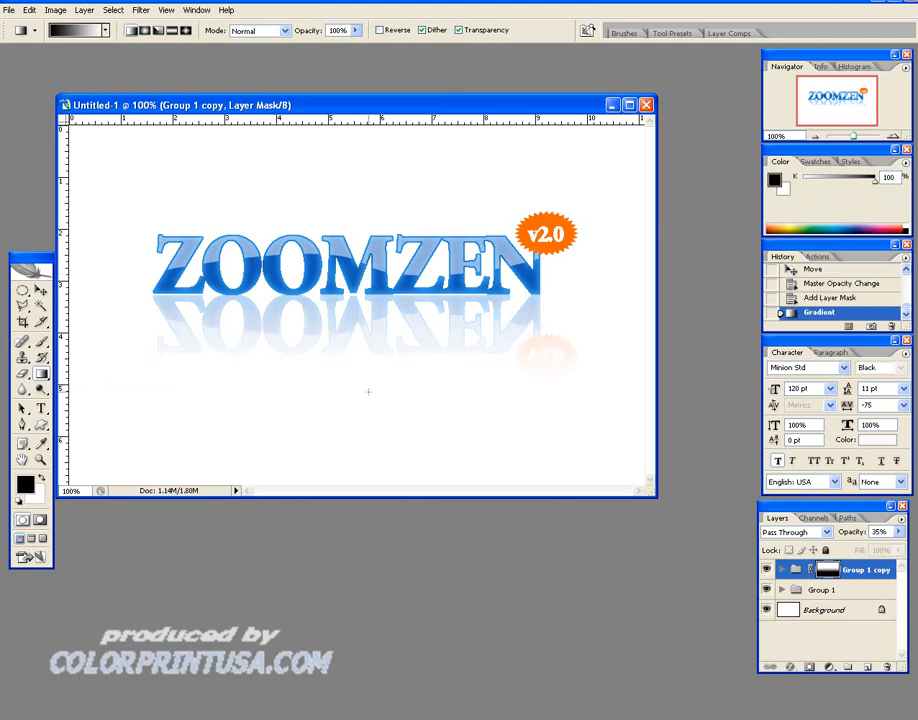
key(ctrl+z)
drag(359, 379, 359, 296)
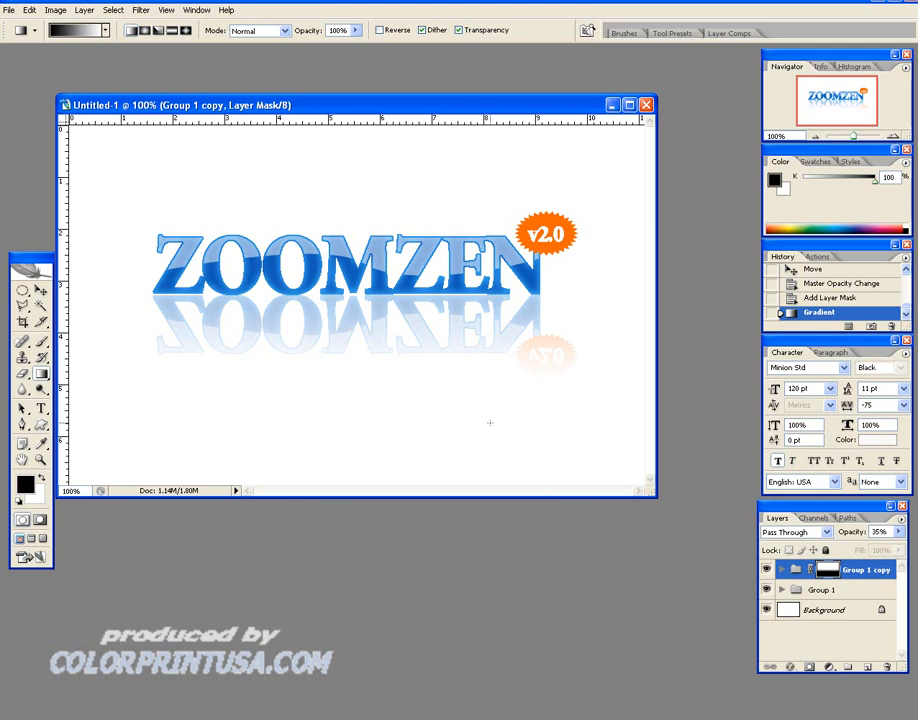
Preview the white-background logo in Save For Web as a JPEG resized to 400 pixels wide, and close the preview without exporting.
key(ctrl+alt+shift+s)
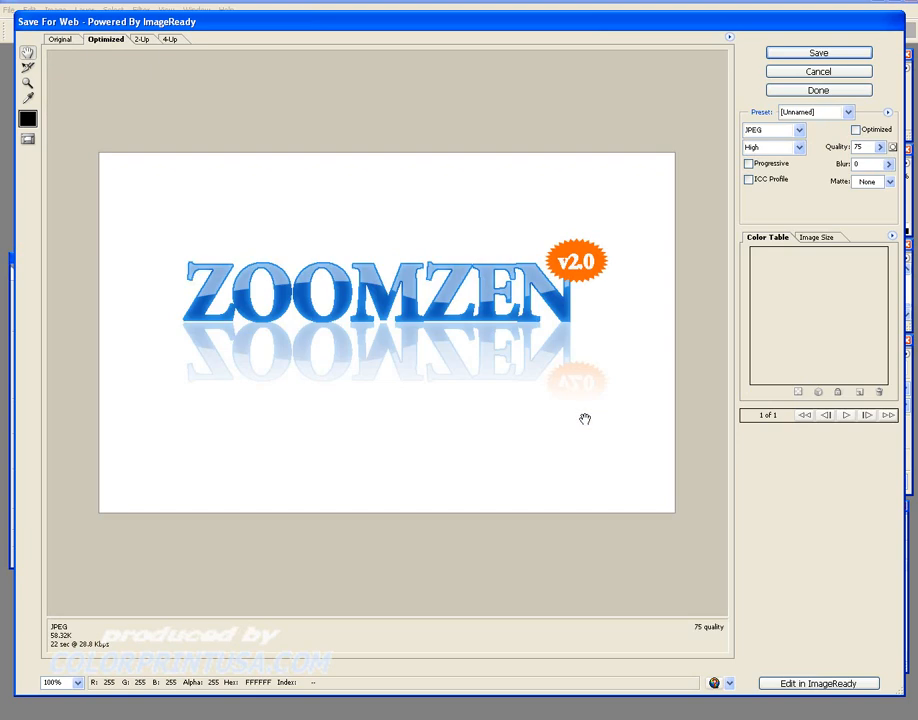
click(798, 241)
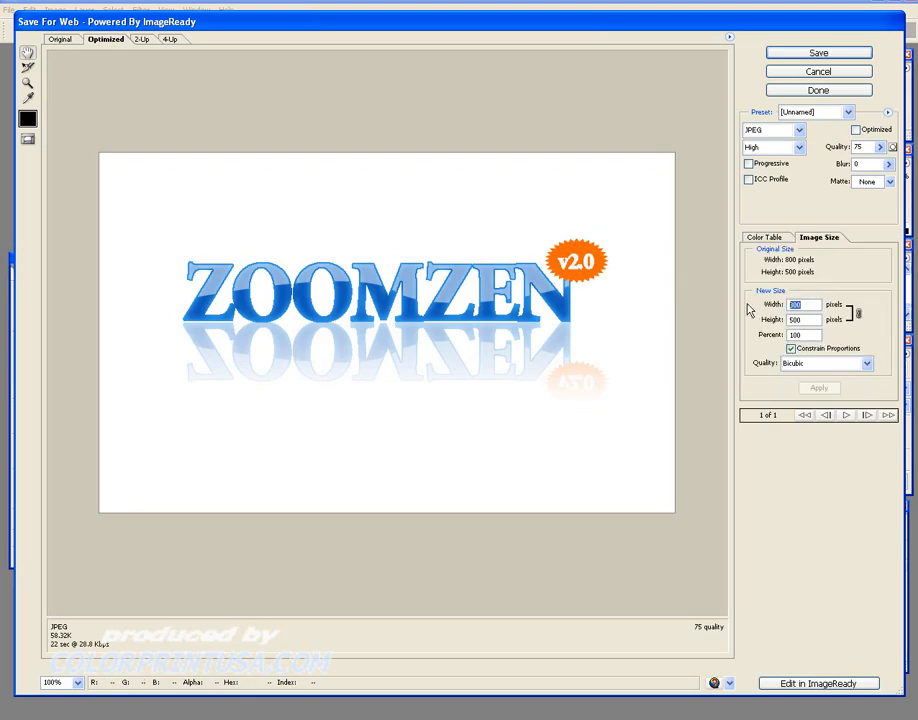
text(450)
key(BackSpace)
key(BackSpace)
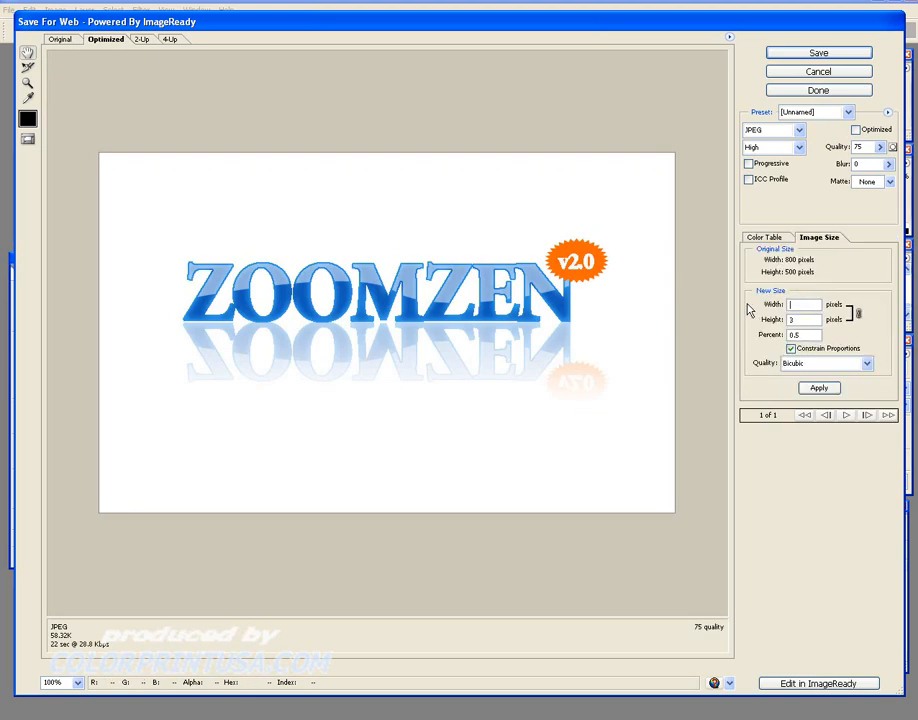
text(00)
click(803, 389)
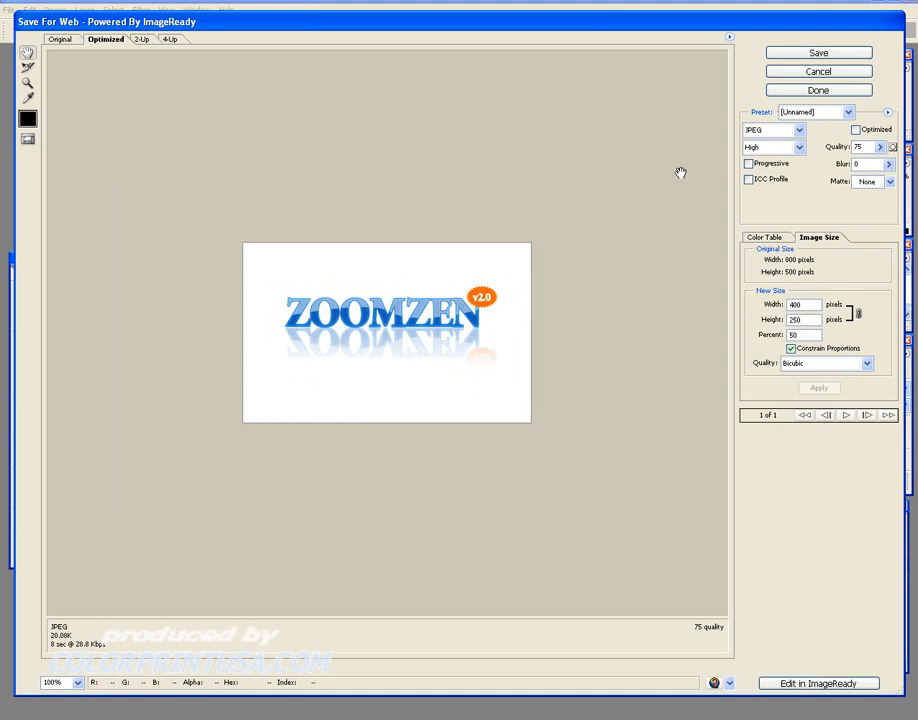
click(860, 88)
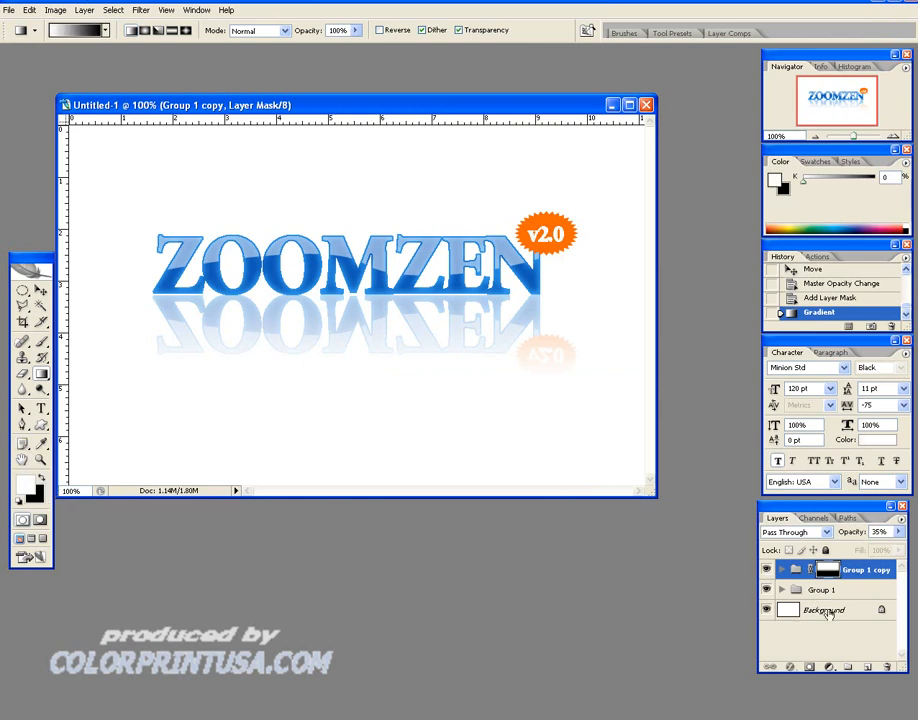
Fill the Background layer with the near-white foreground color using the Paint Bucket, and refill it with the default black.
click(817, 612)
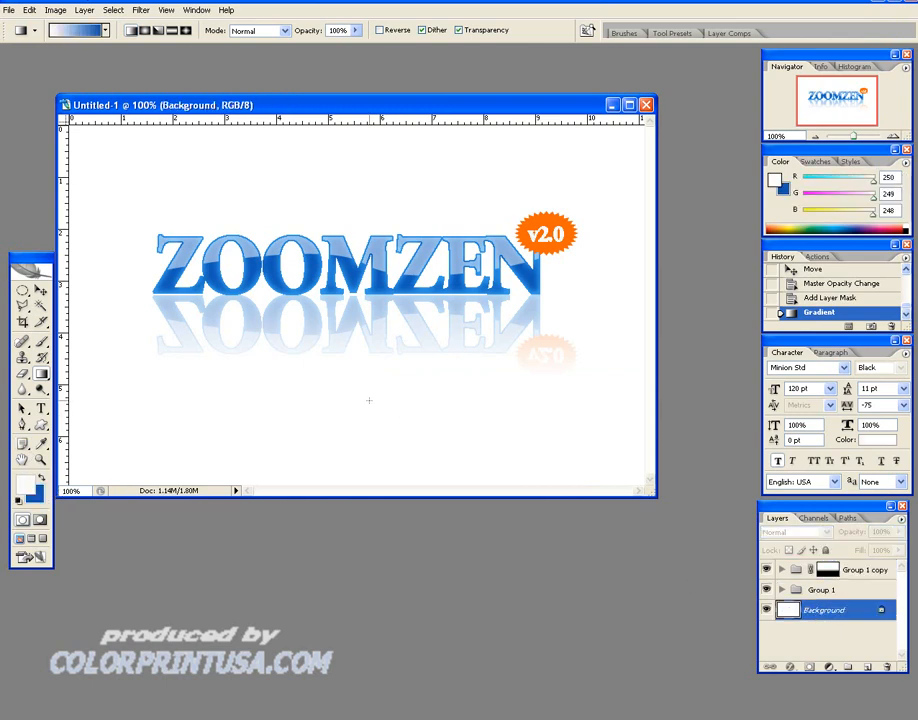
key(shift+g)
key(t)
key(g)
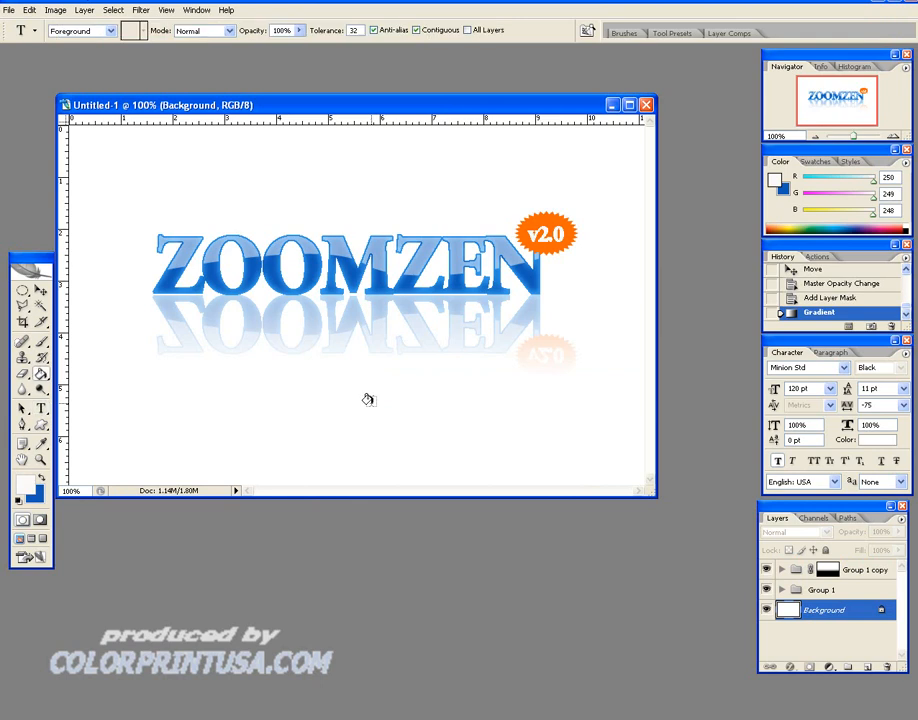
click(370, 402)
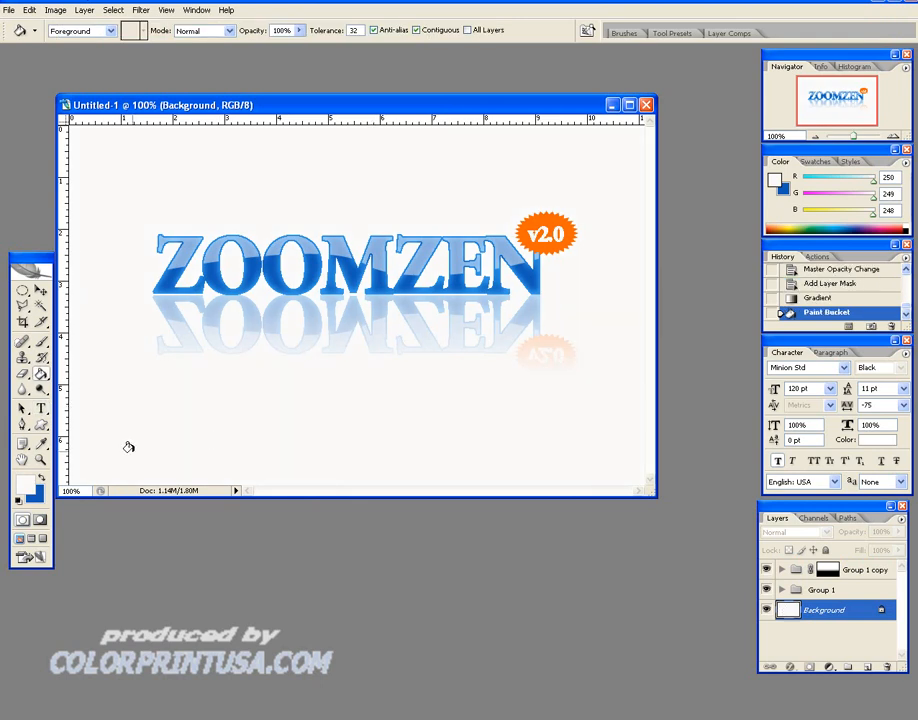
key(d)
click(297, 416)
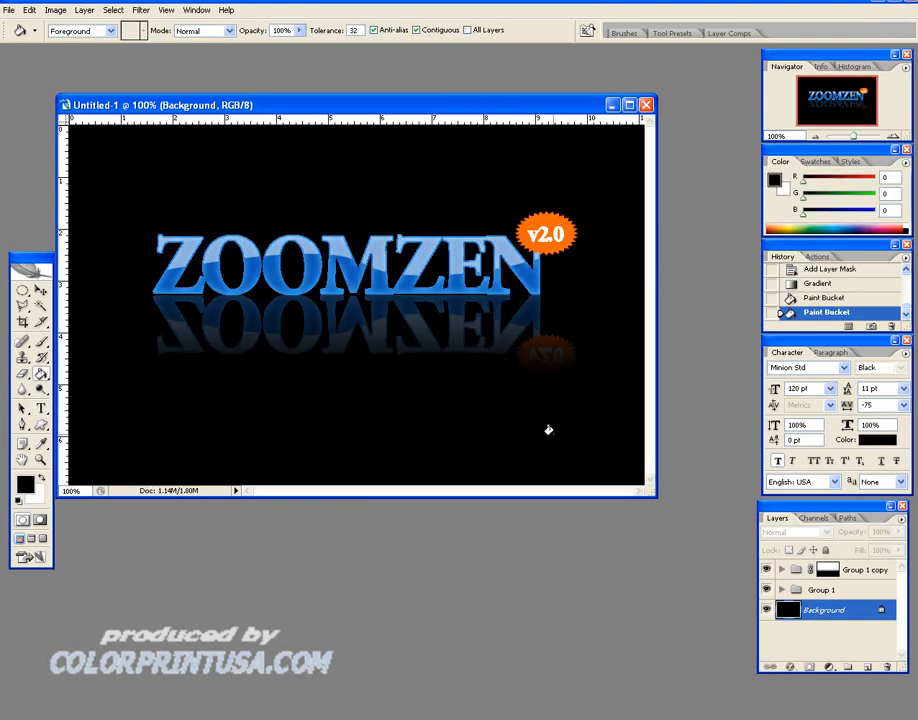
key(v)
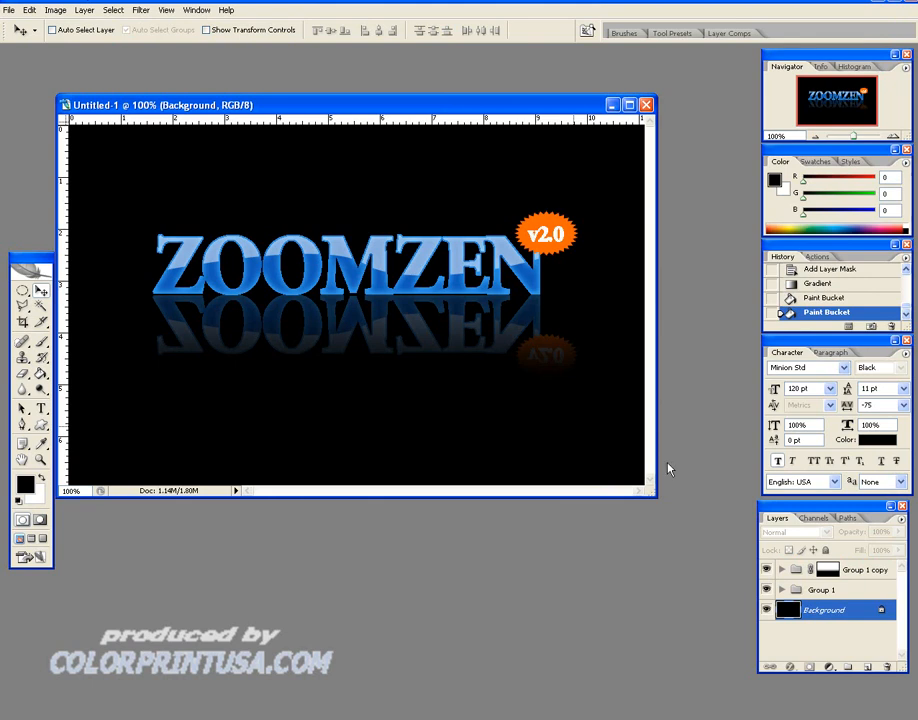
Preview the black-background version of the logo in Save For Web, resized to a width of 400 pixels.
key(alt+shift+ctrl+s)
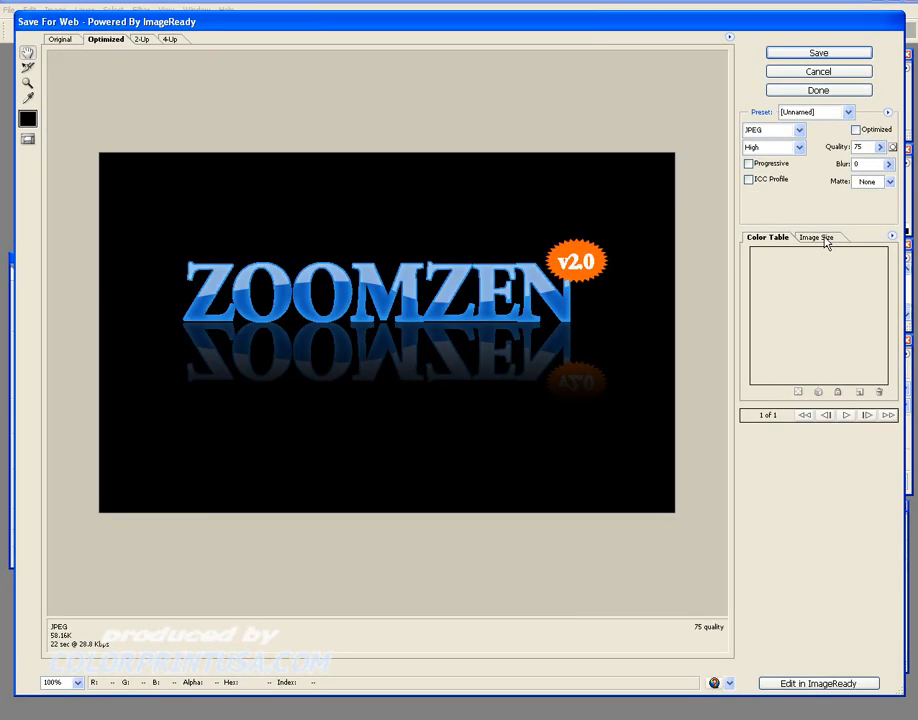
click(819, 237)
click(798, 306)
key(BackSpace)
key(BackSpace)
key(BackSpace)
text(400)
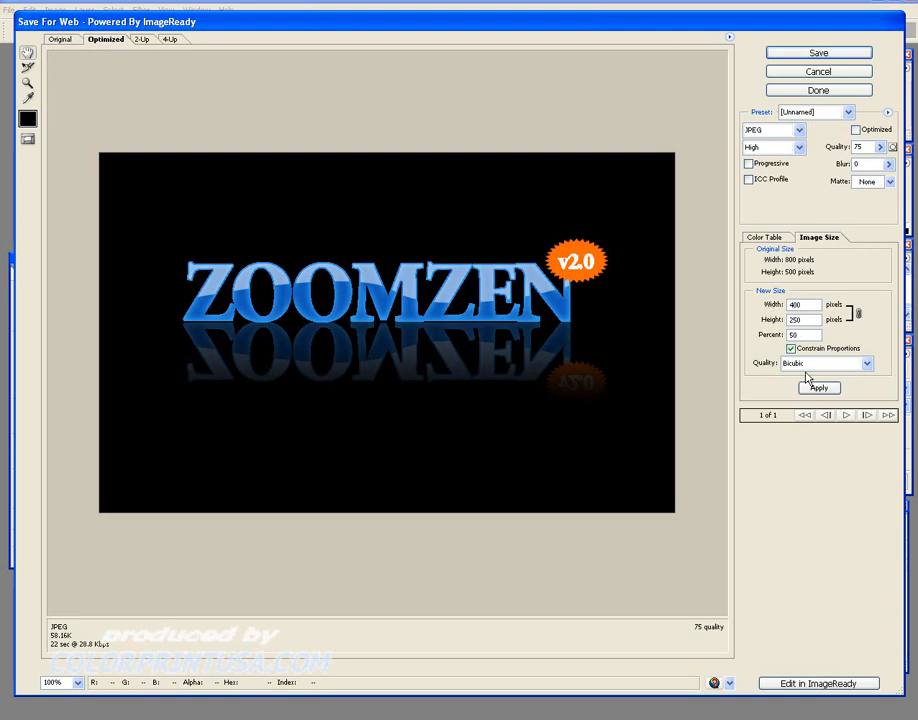
click(817, 388)
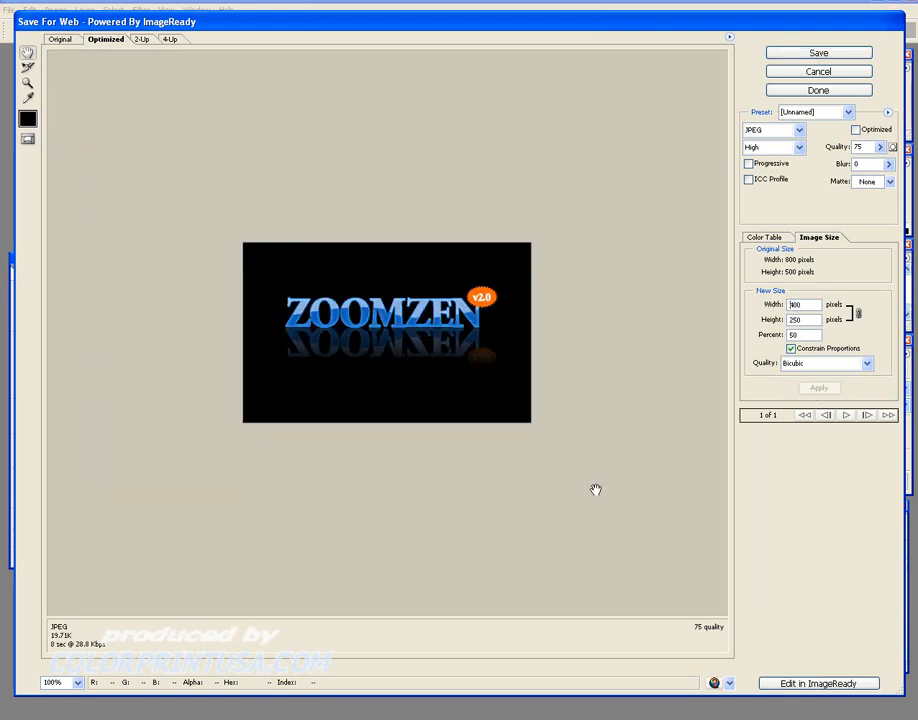